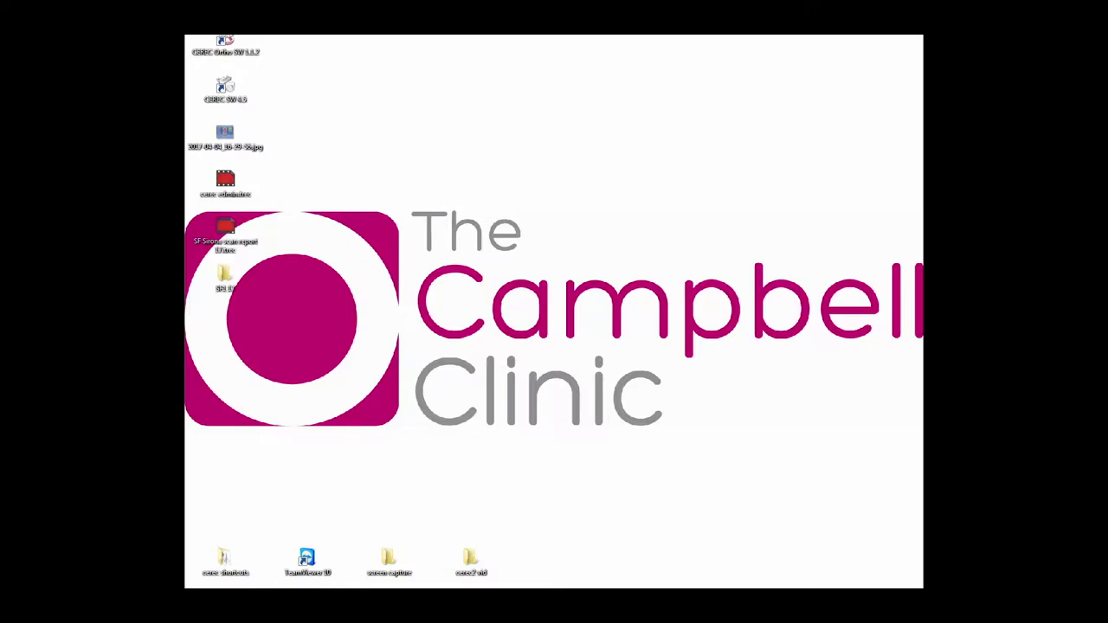
Step: Open F:\Case 11 PO\PO Scan 17, run SimpleBrowser.exe and choose Open a Volume
mouse_move(271, 586)
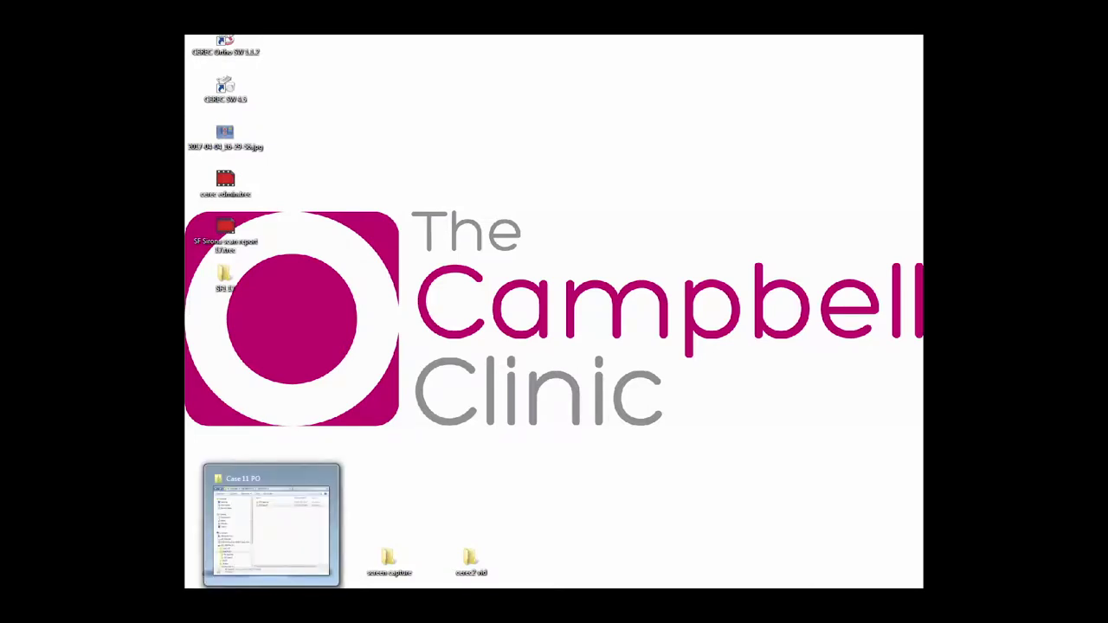
left_click(271, 524)
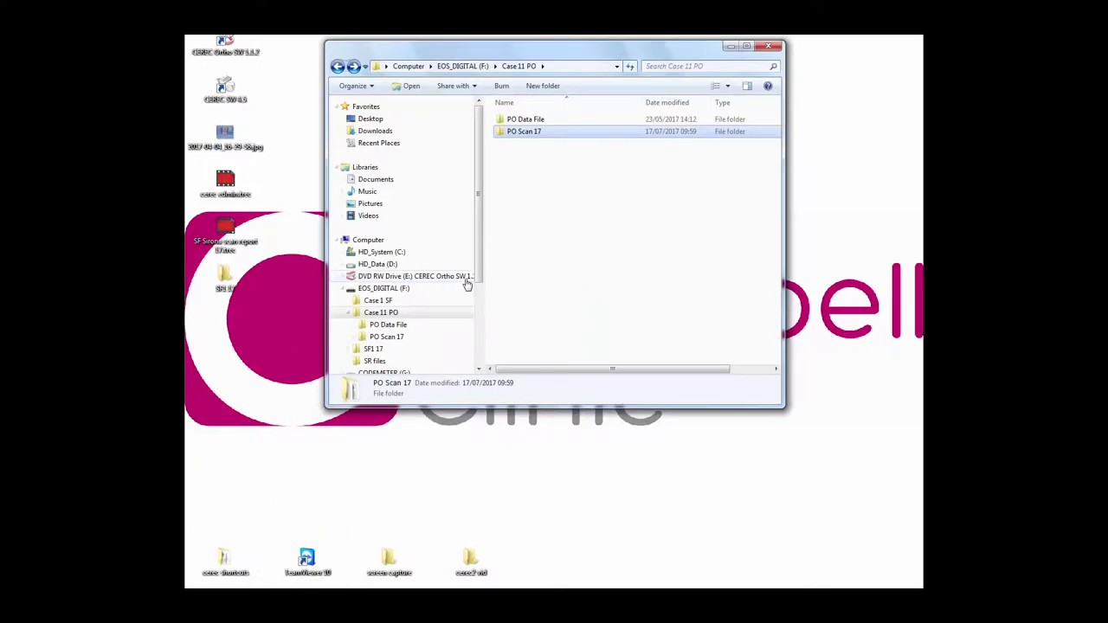
left_click(390, 294)
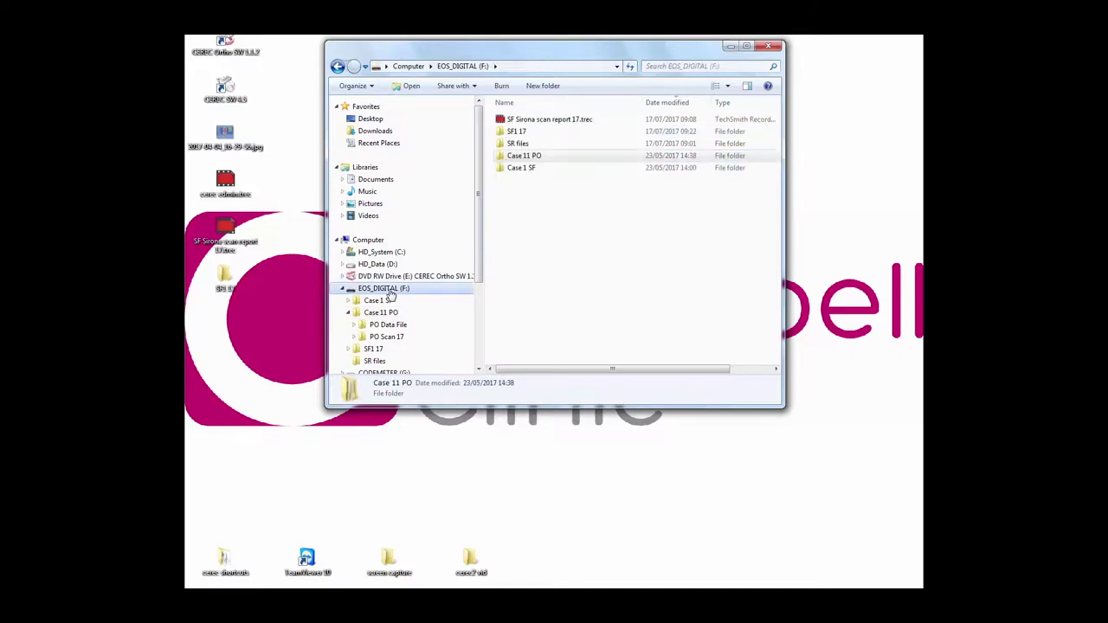
left_click(534, 160)
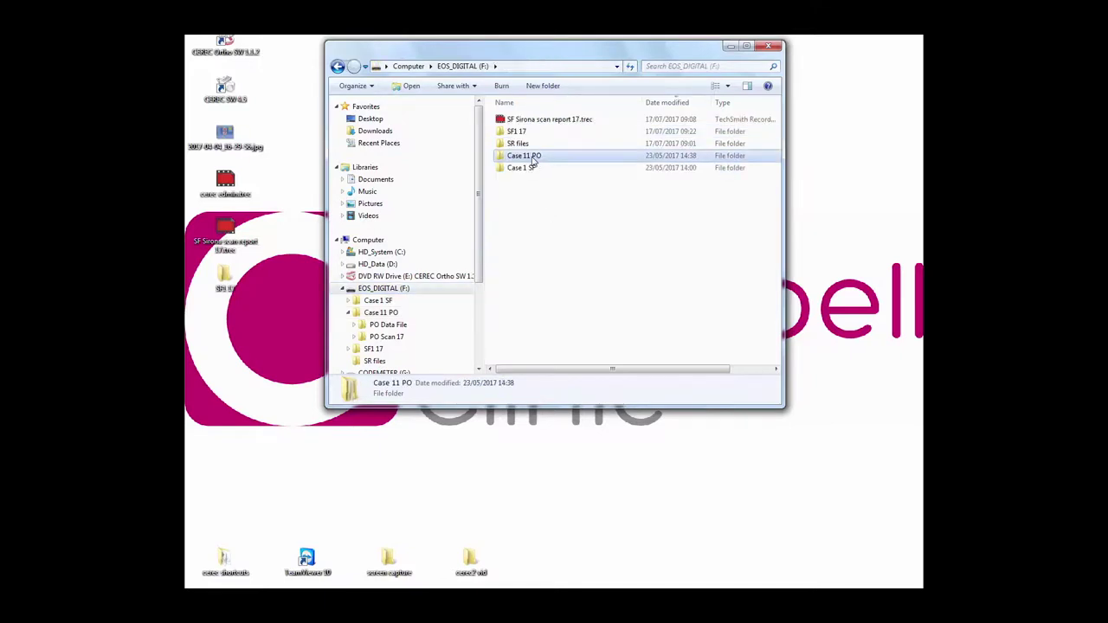
double_click(534, 159)
double_click(530, 132)
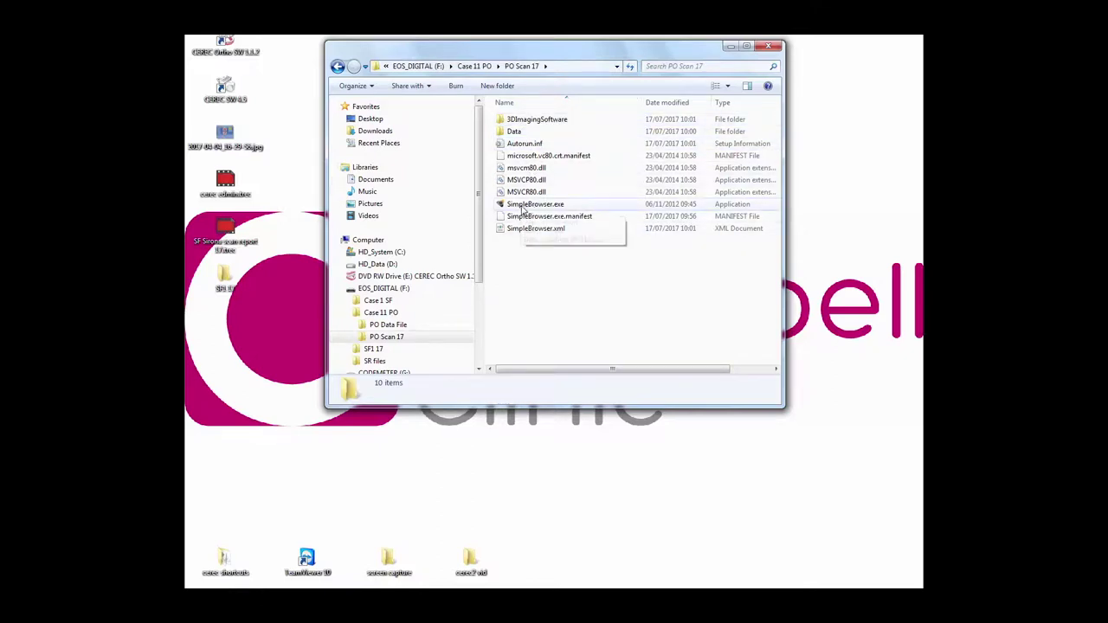
double_click(525, 205)
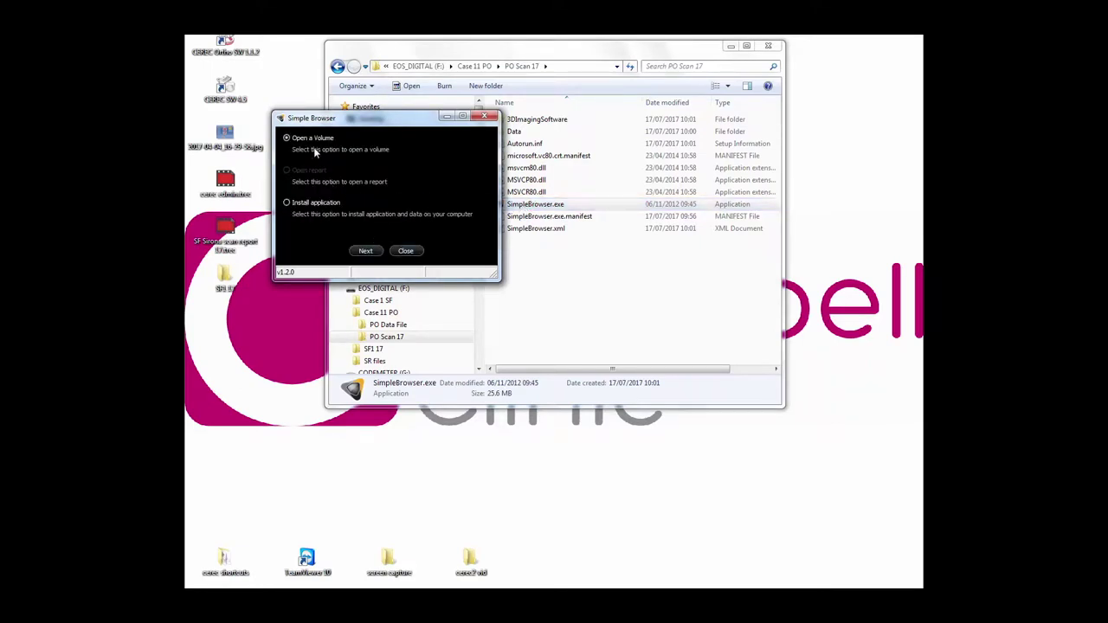
left_click(366, 251)
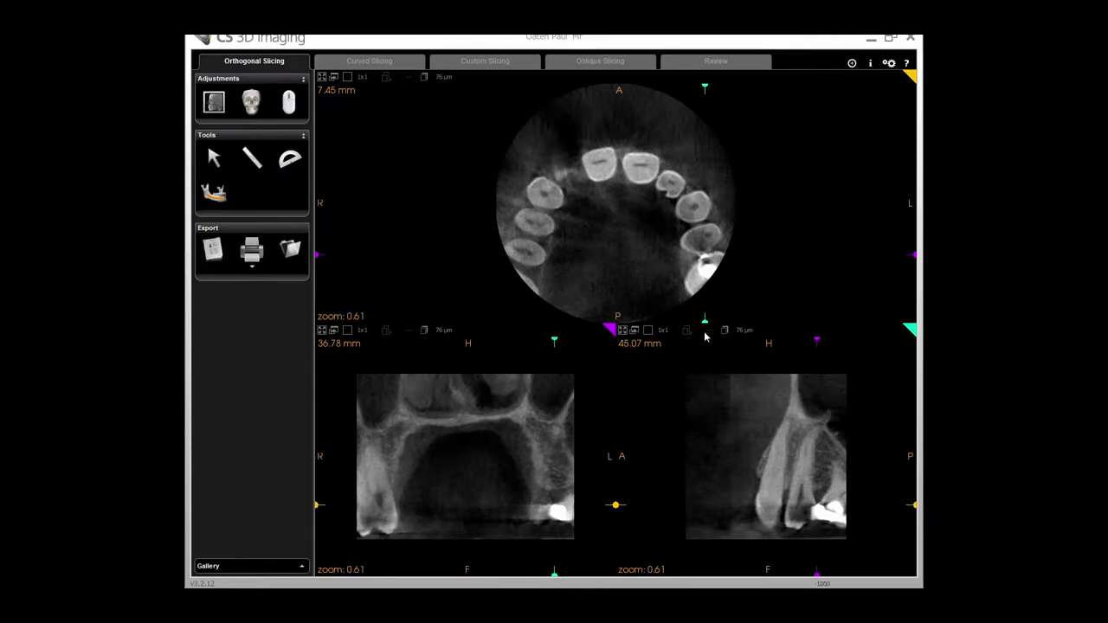
Step: Drag the sagittal slice to 42.94 mm, leaving the slab thickness unchanged
mouse_move(705, 320)
left_mouse_down()
mouse_move(623, 319)
mouse_move(693, 317)
left_mouse_up()
left_click(288, 103)
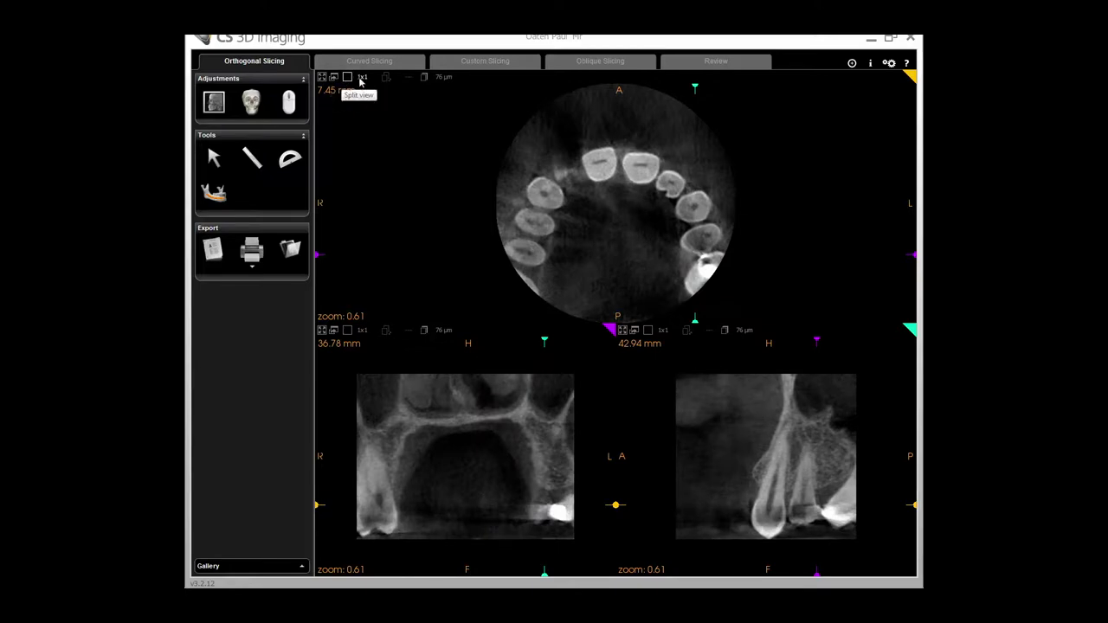
left_click(442, 78)
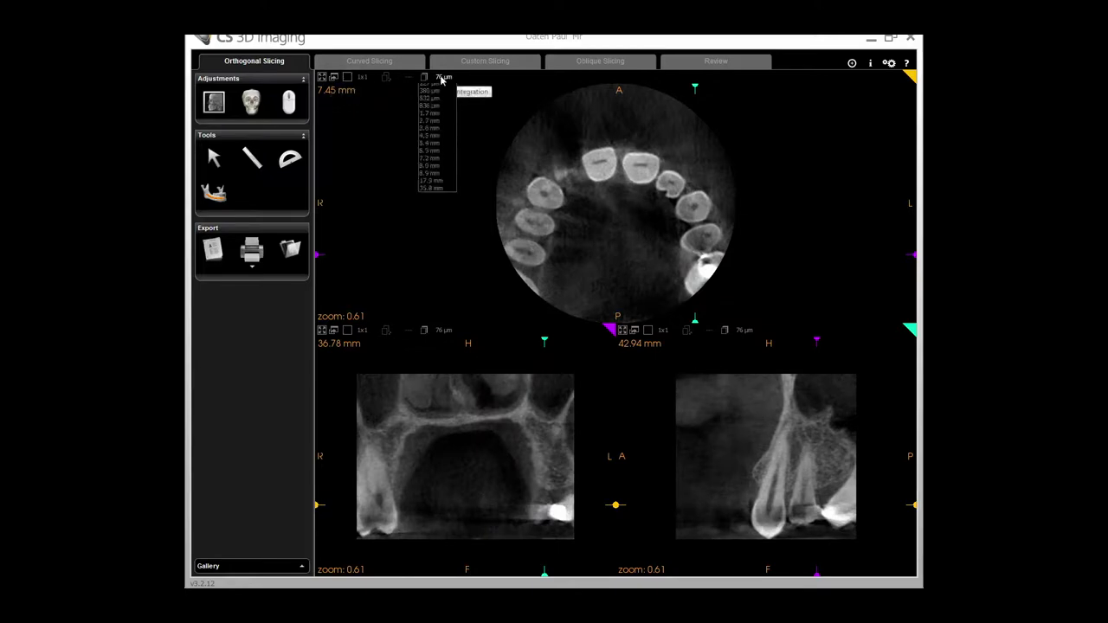
left_click(401, 145)
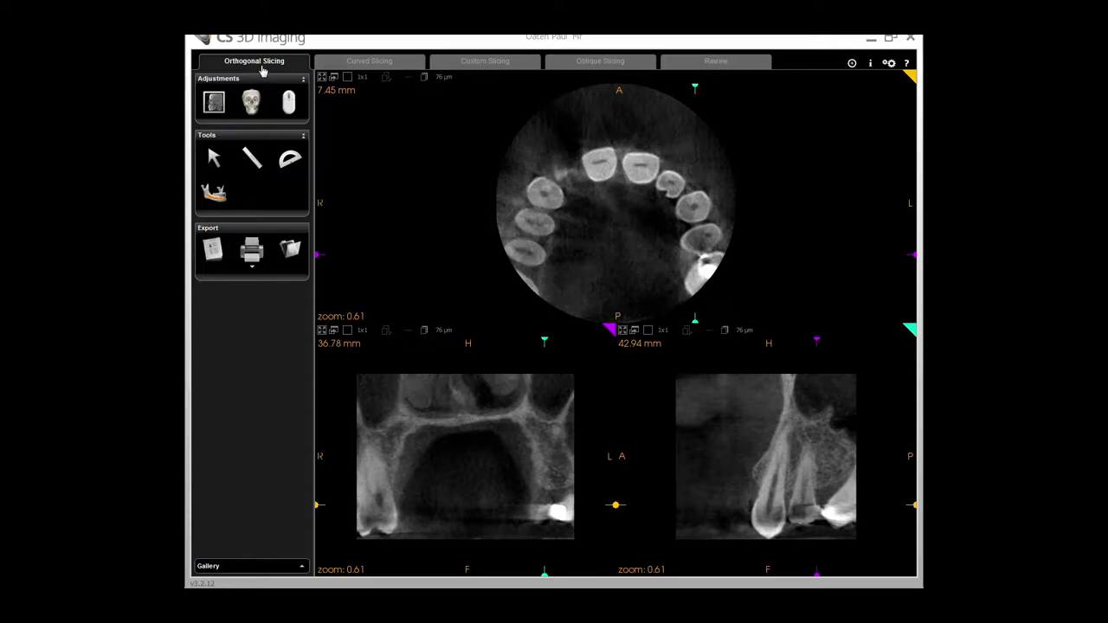
left_click(303, 79)
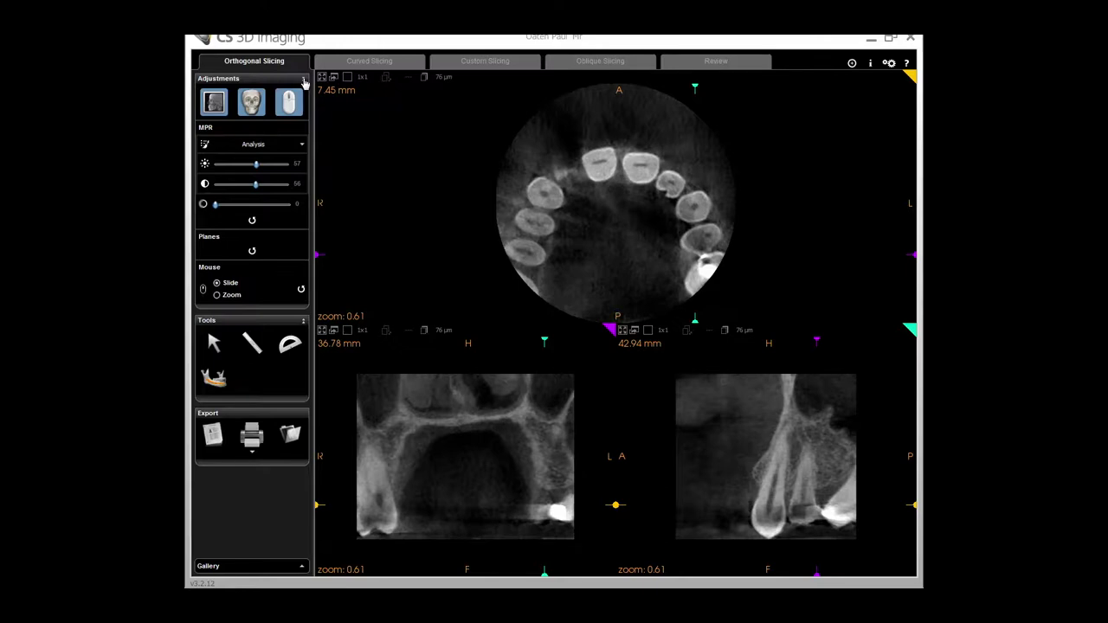
left_click(304, 79)
left_click(304, 136)
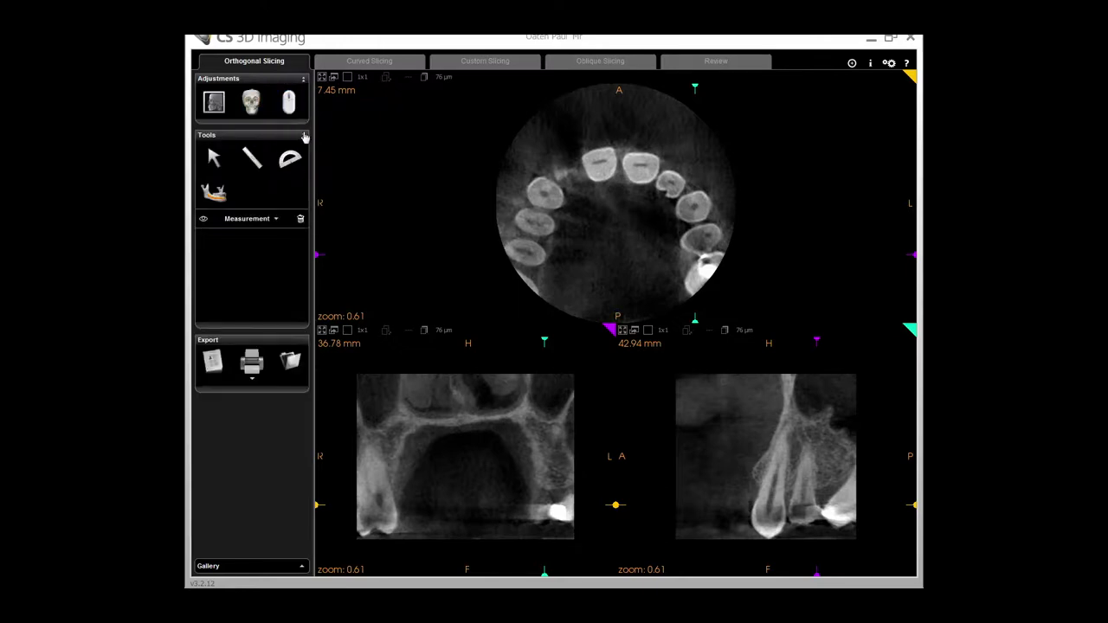
left_click(303, 136)
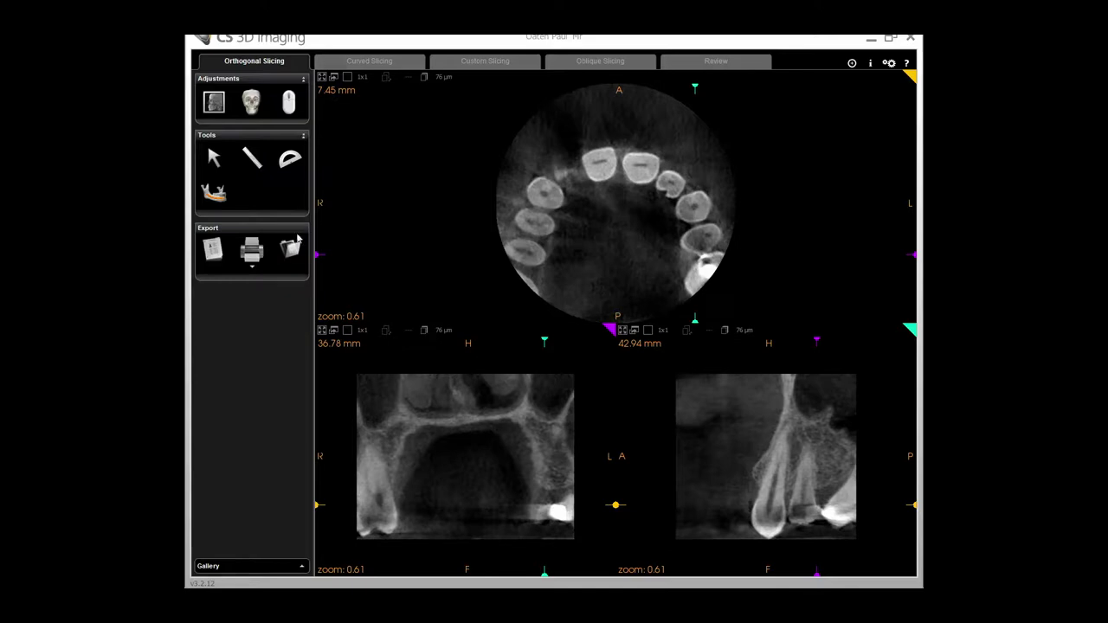
left_click(252, 266)
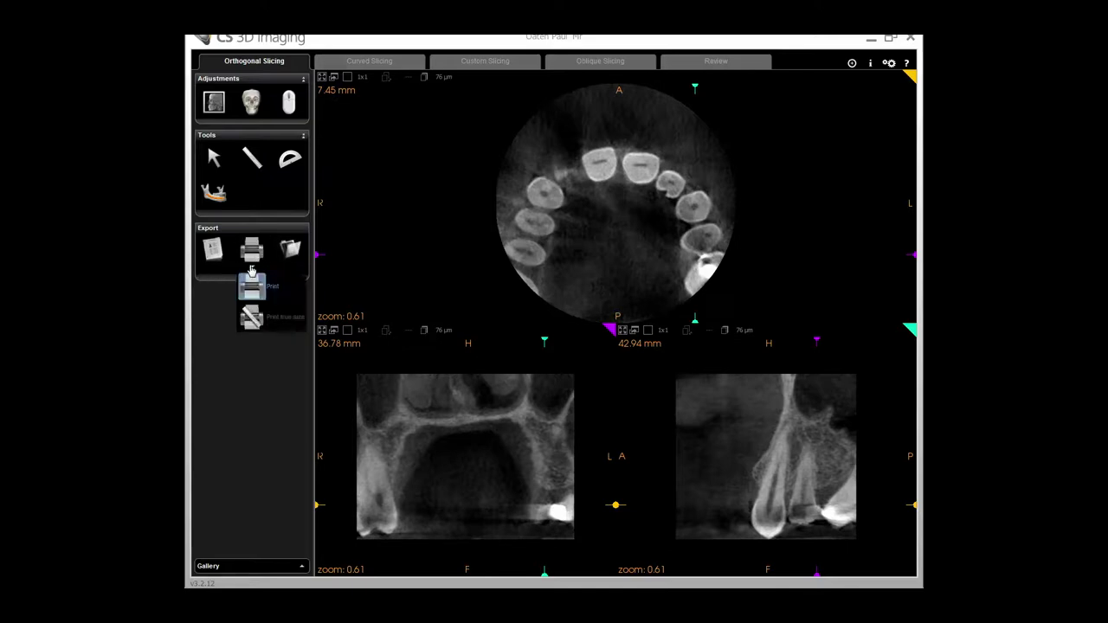
left_click(246, 357)
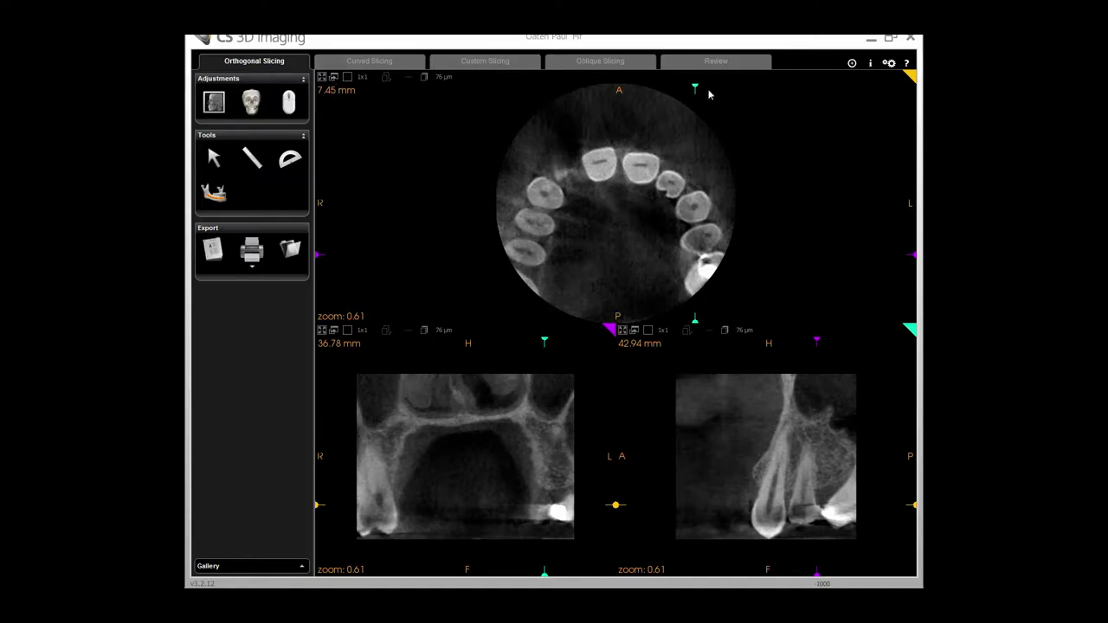
left_click_drag(695, 86, 652, 87)
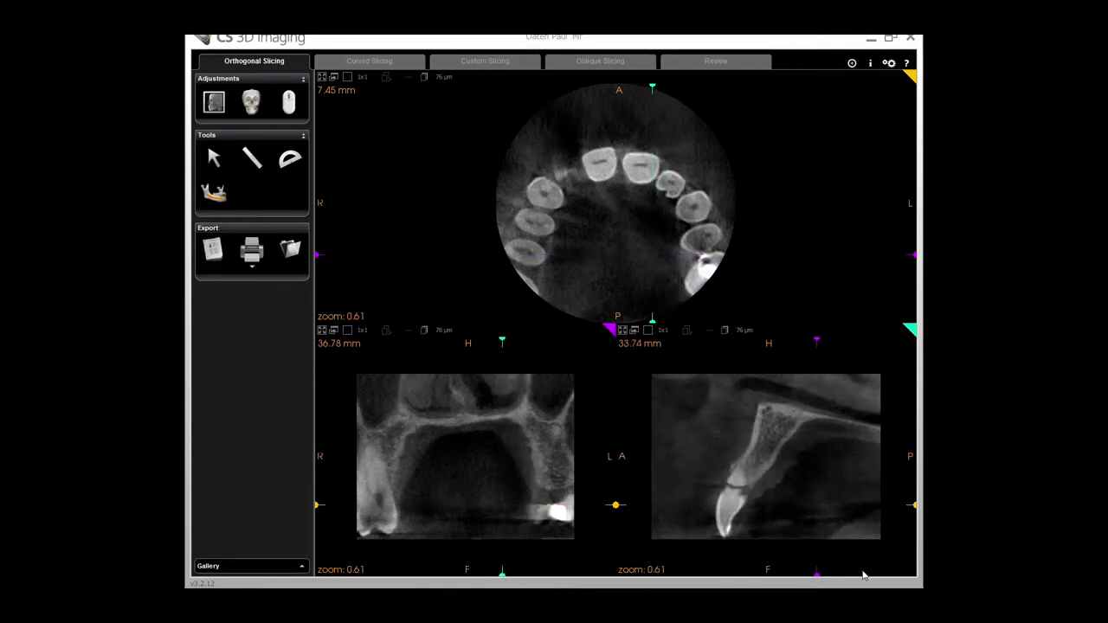
Step: Maximize the coronal view and shift its slice to 20.52 mm over the upper front incisors
left_click_drag(816, 573, 804, 572)
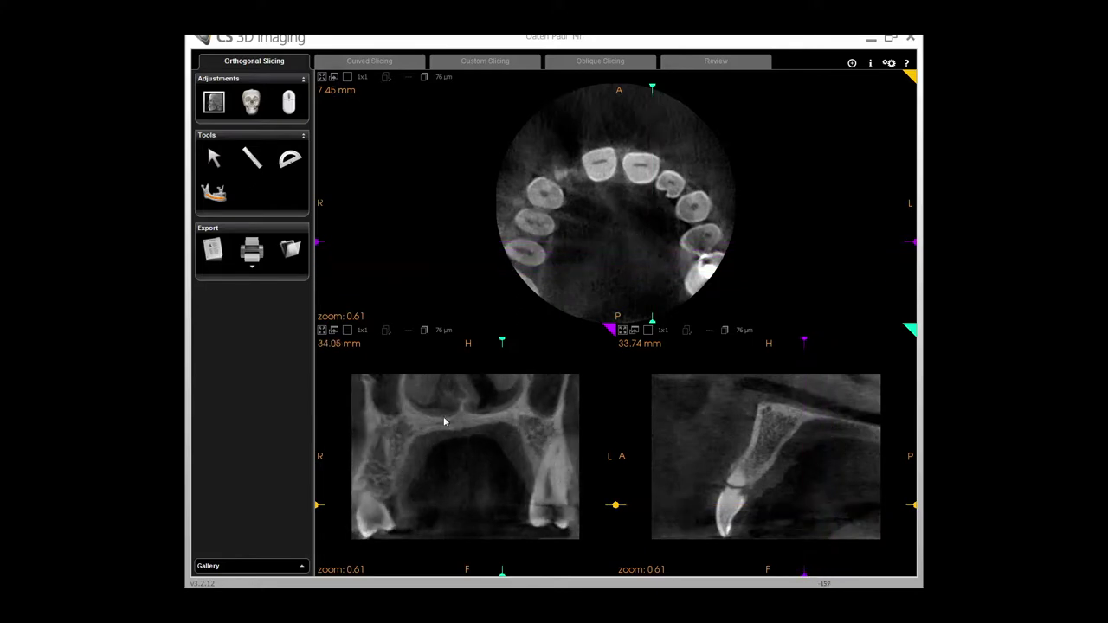
left_click(322, 332)
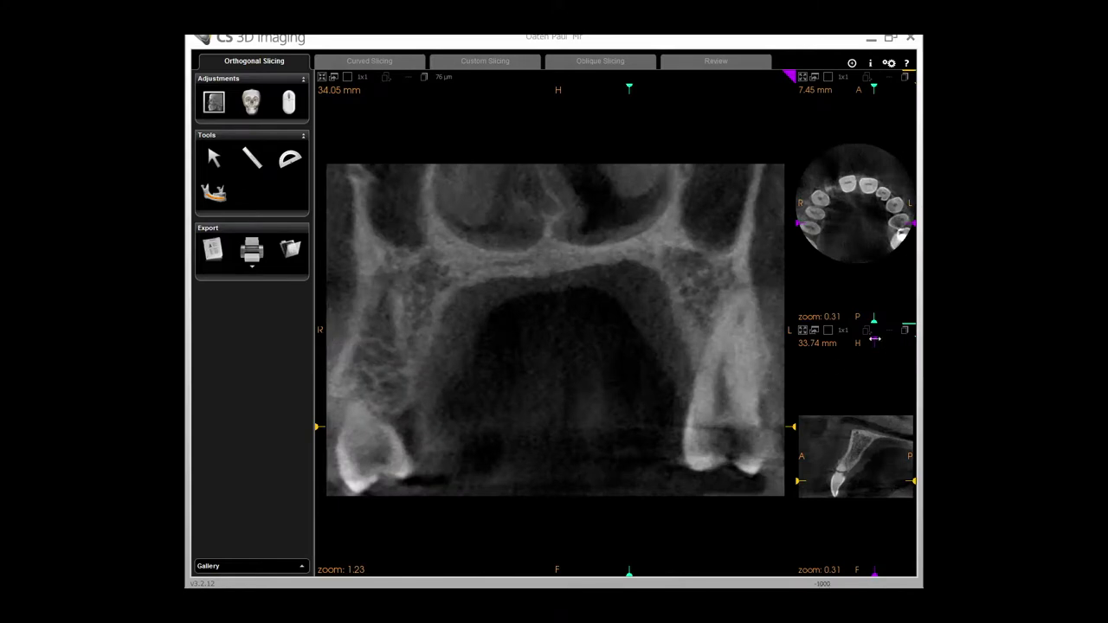
left_click_drag(874, 339, 844, 341)
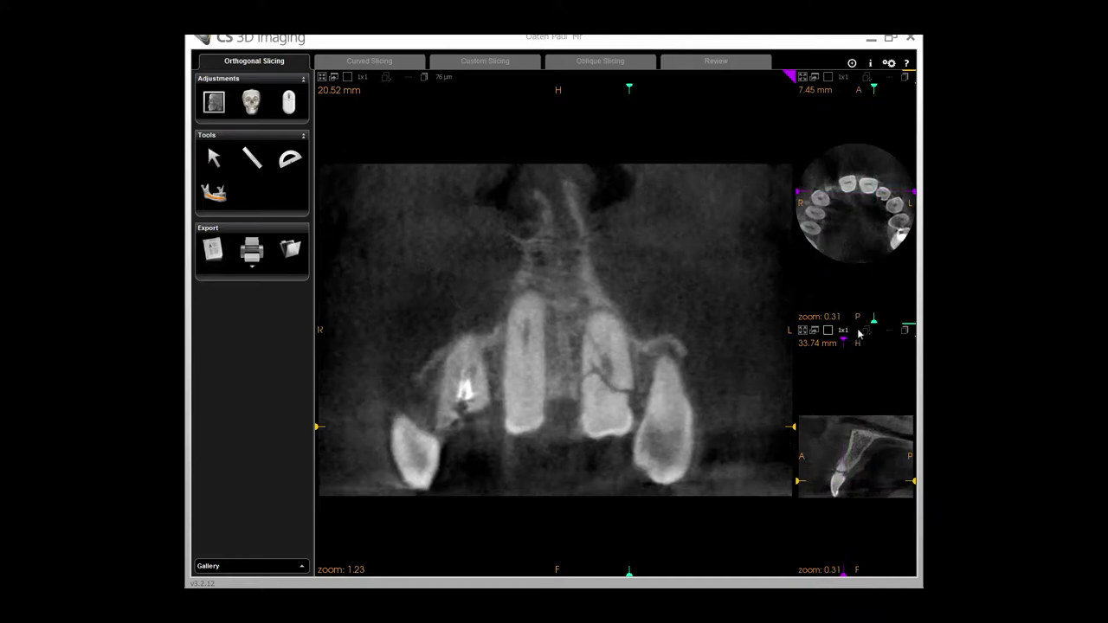
left_click_drag(841, 337, 843, 340)
left_click(443, 77)
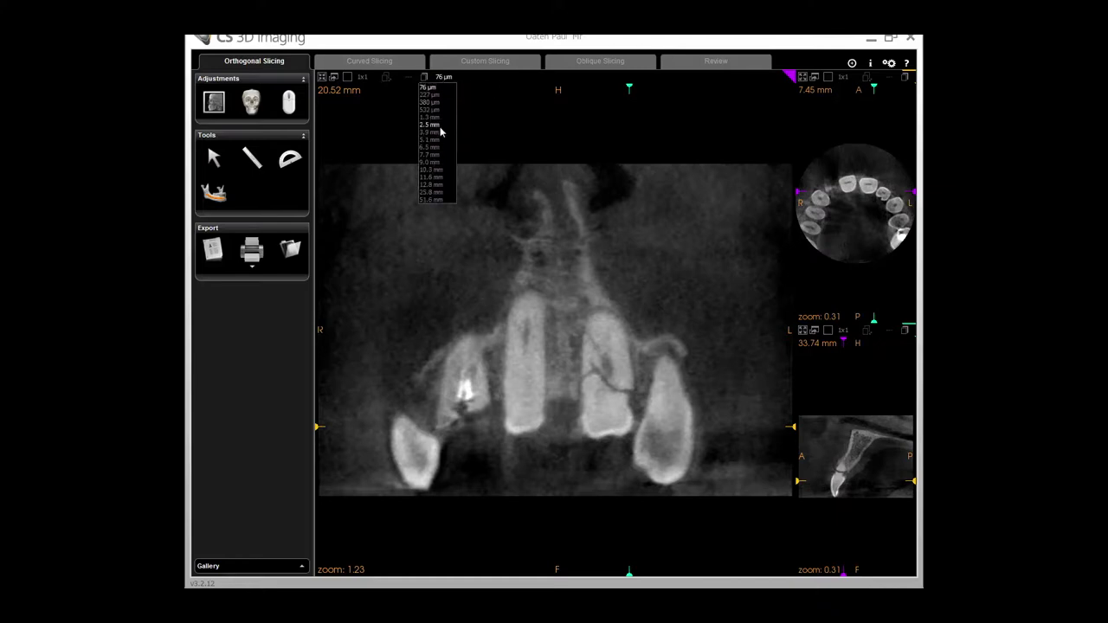
left_click(438, 132)
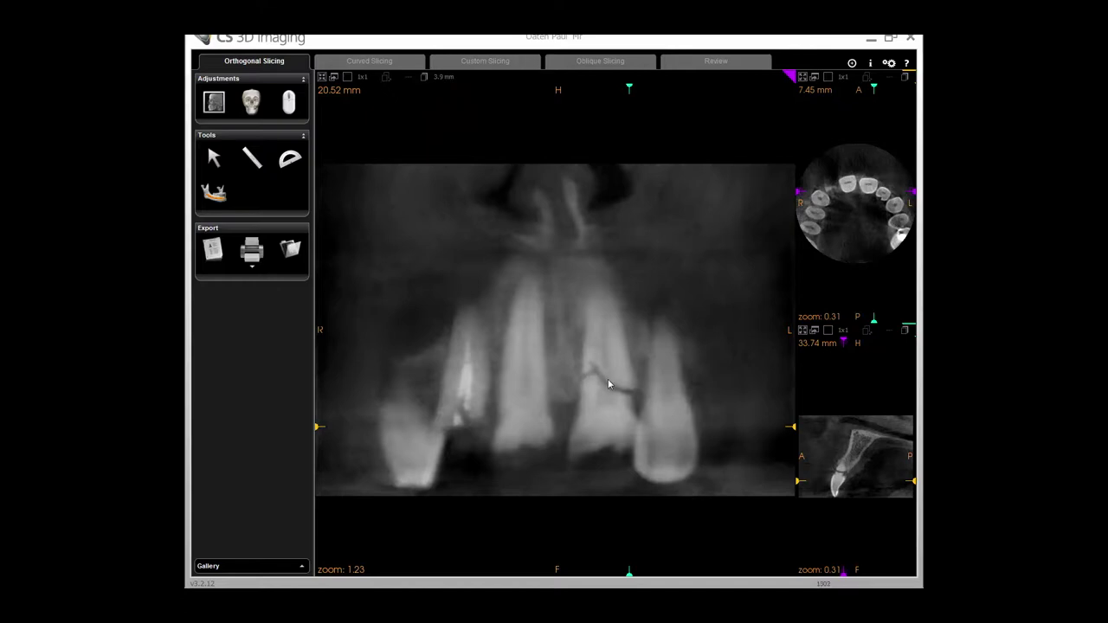
left_click(443, 77)
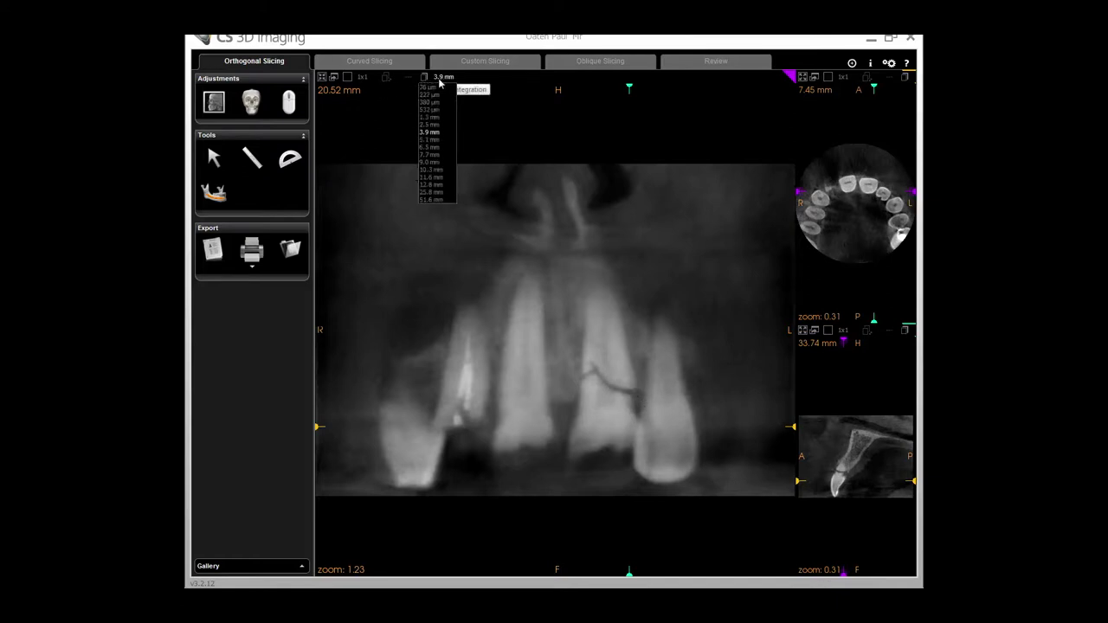
left_click(441, 165)
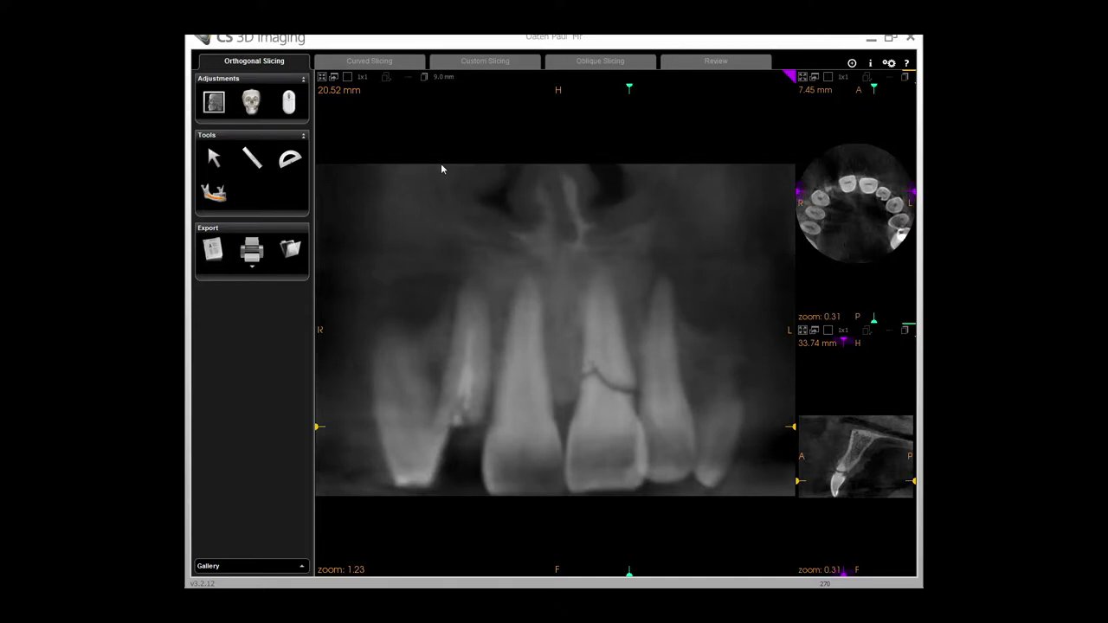
left_click(446, 80)
key("Escape")
left_click(251, 158)
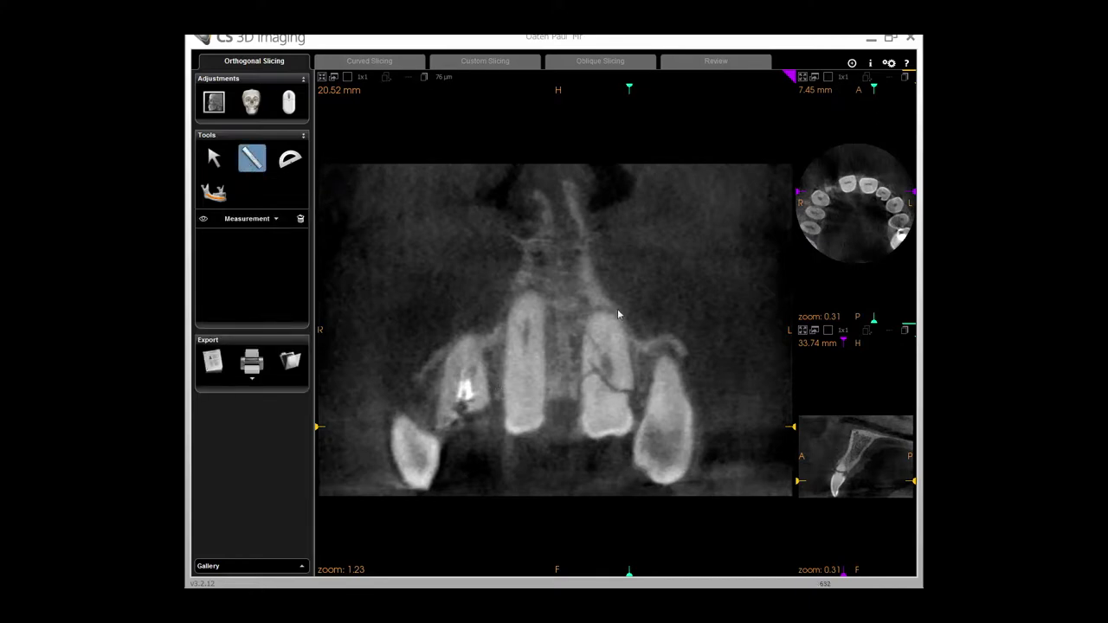
left_click_drag(606, 313, 608, 384)
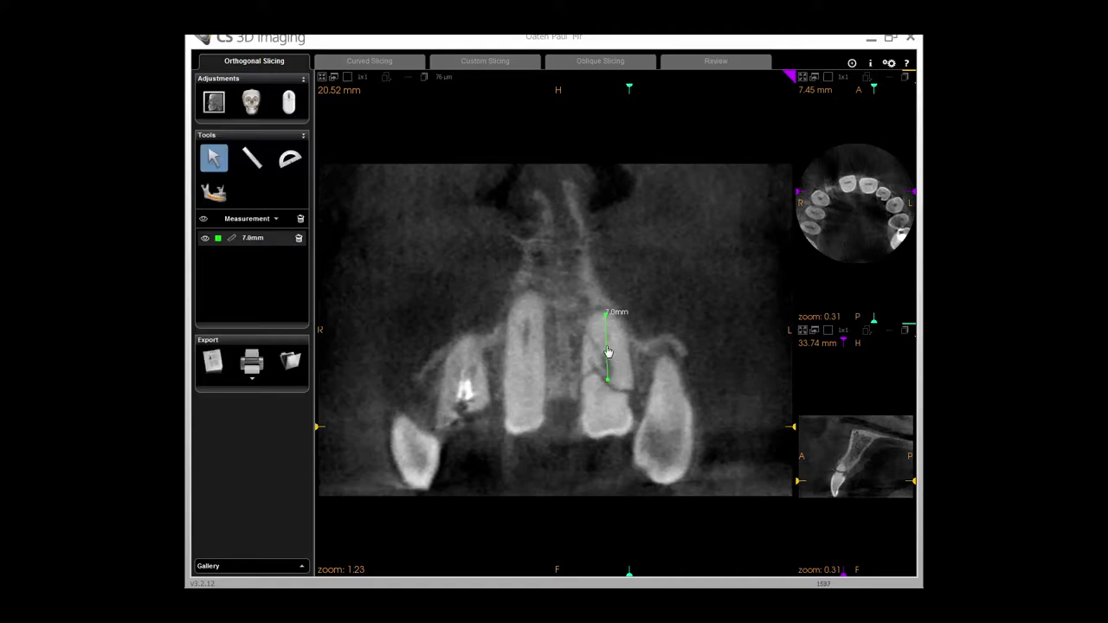
left_click(299, 239)
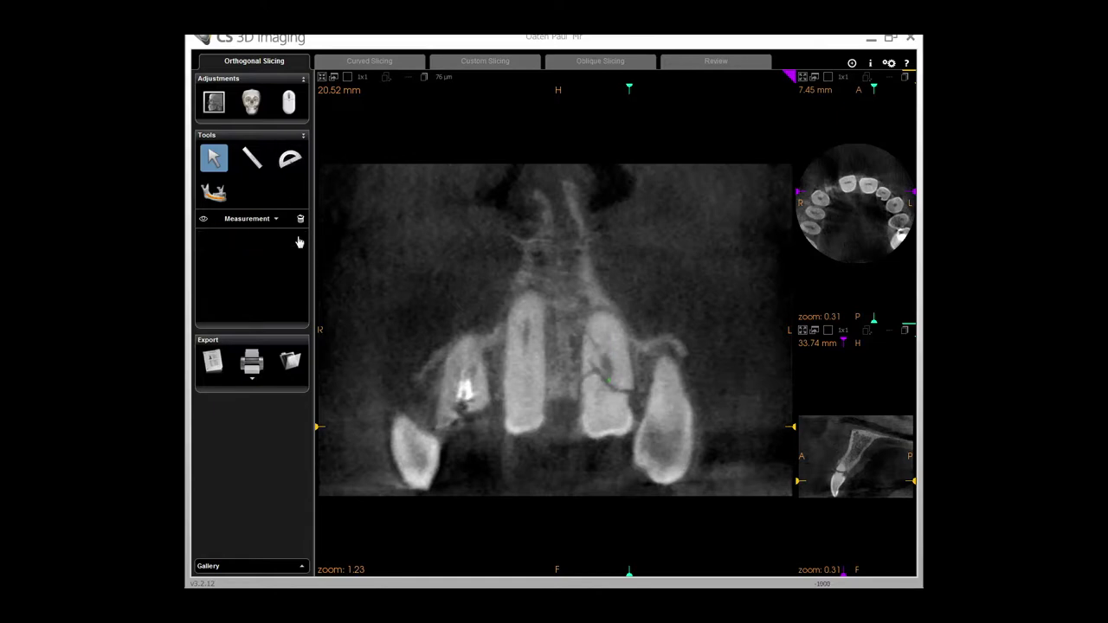
left_click(290, 159)
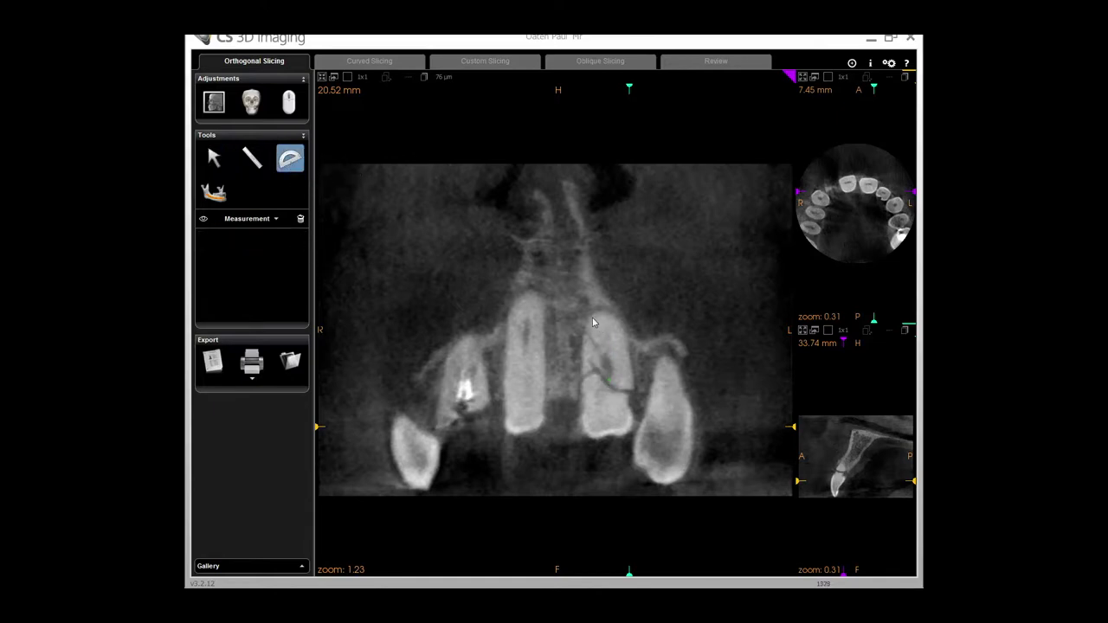
left_click(592, 323)
left_click(607, 346)
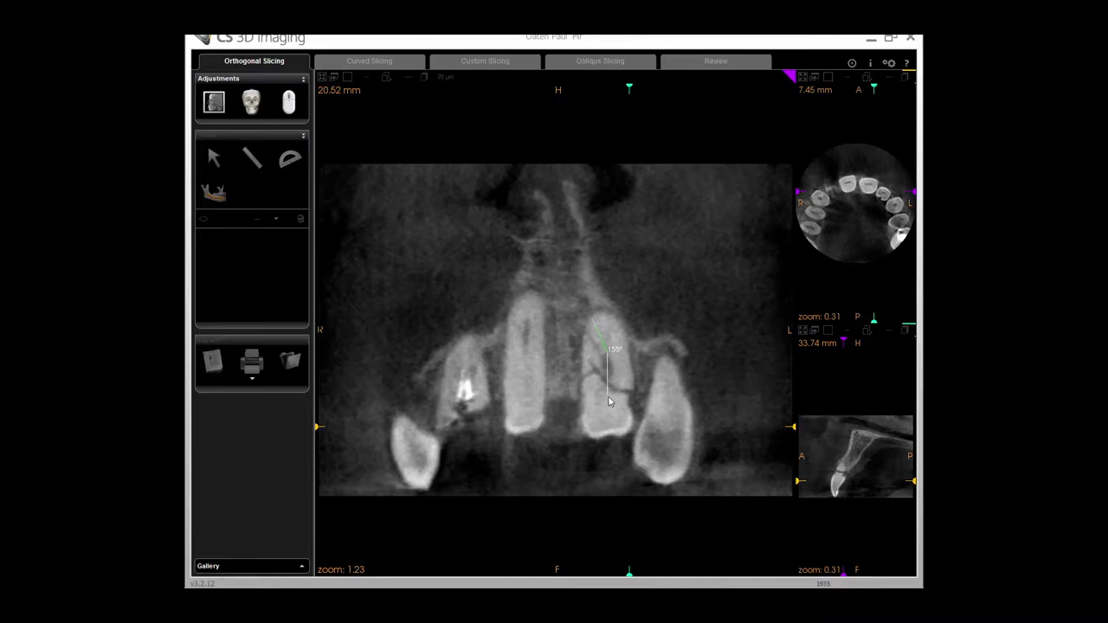
left_click(609, 425)
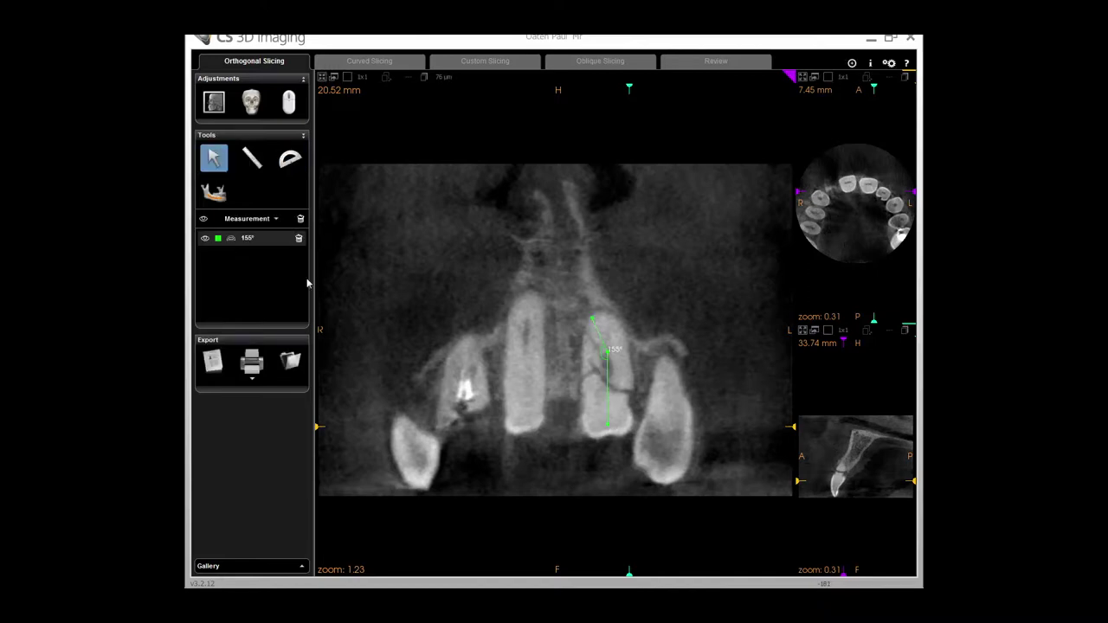
left_click(298, 238)
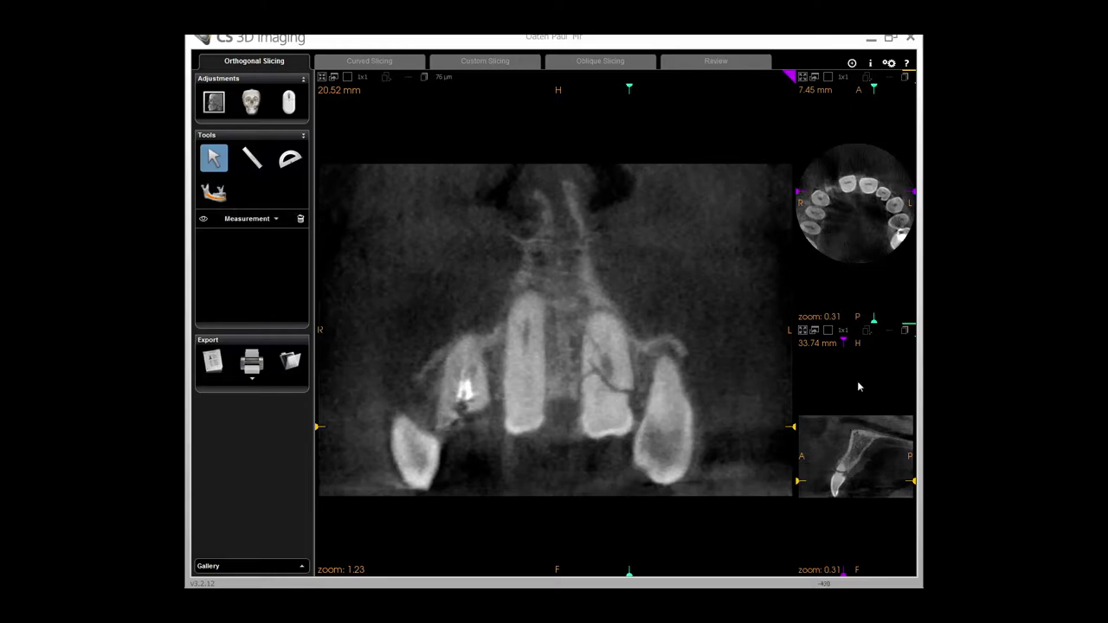
left_click_drag(873, 320, 884, 343)
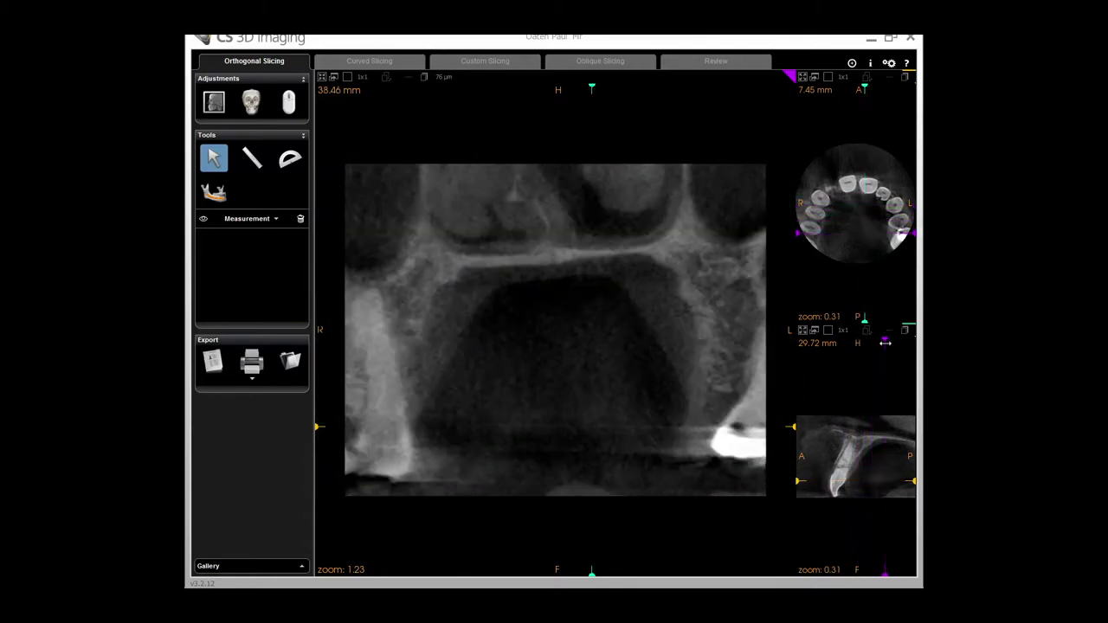
Step: Show the sagittal view as a maximized 3x3 grid with slices 760 µm apart
left_click(802, 332)
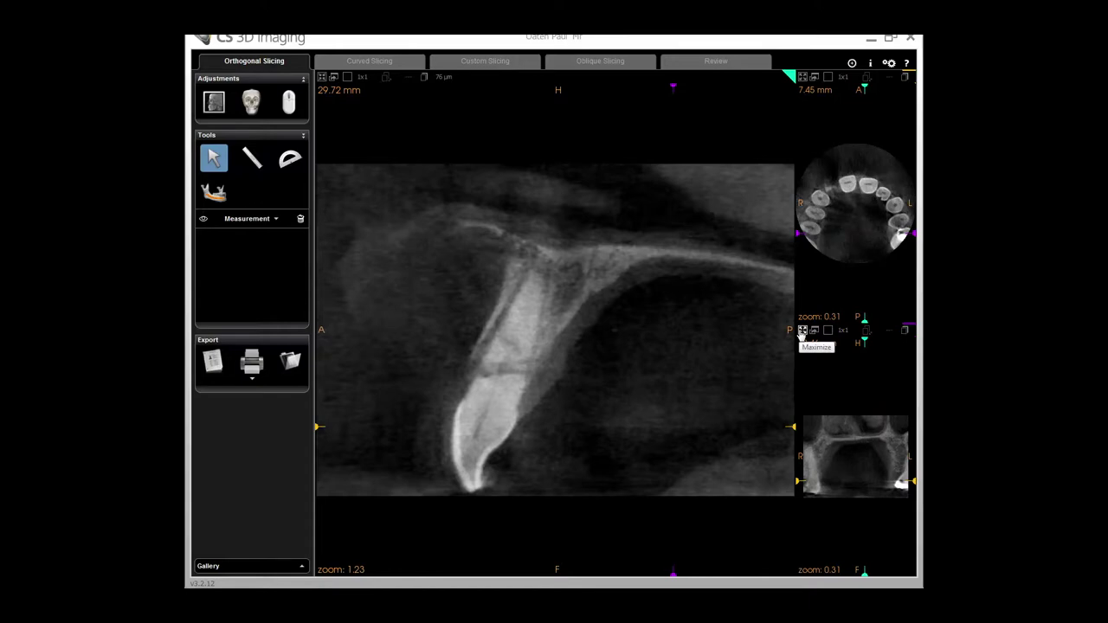
left_click(802, 333)
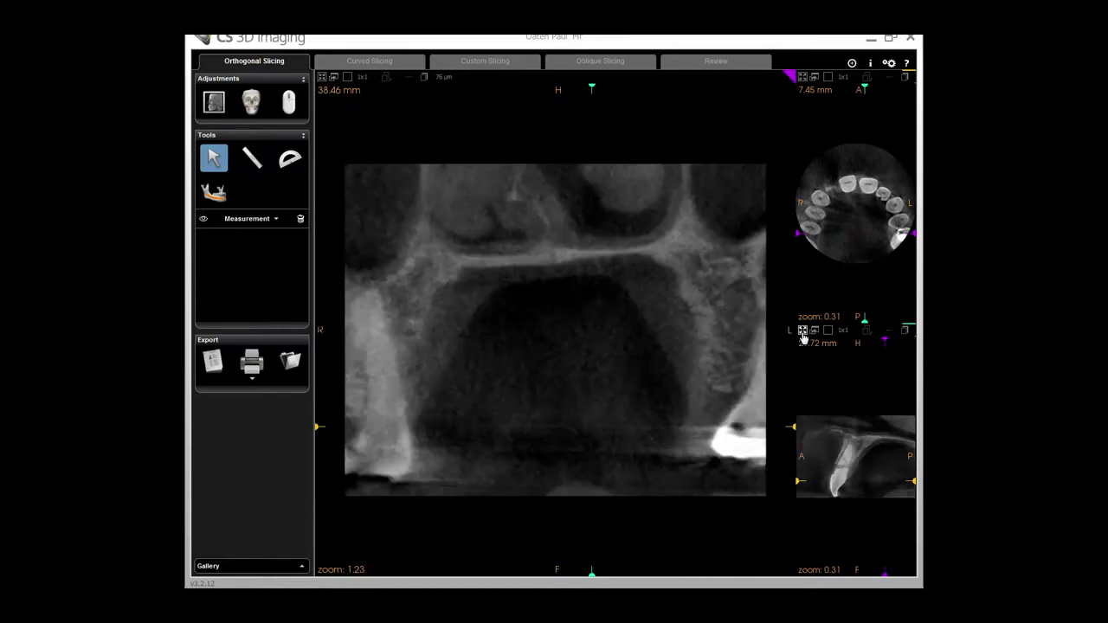
left_click(829, 331)
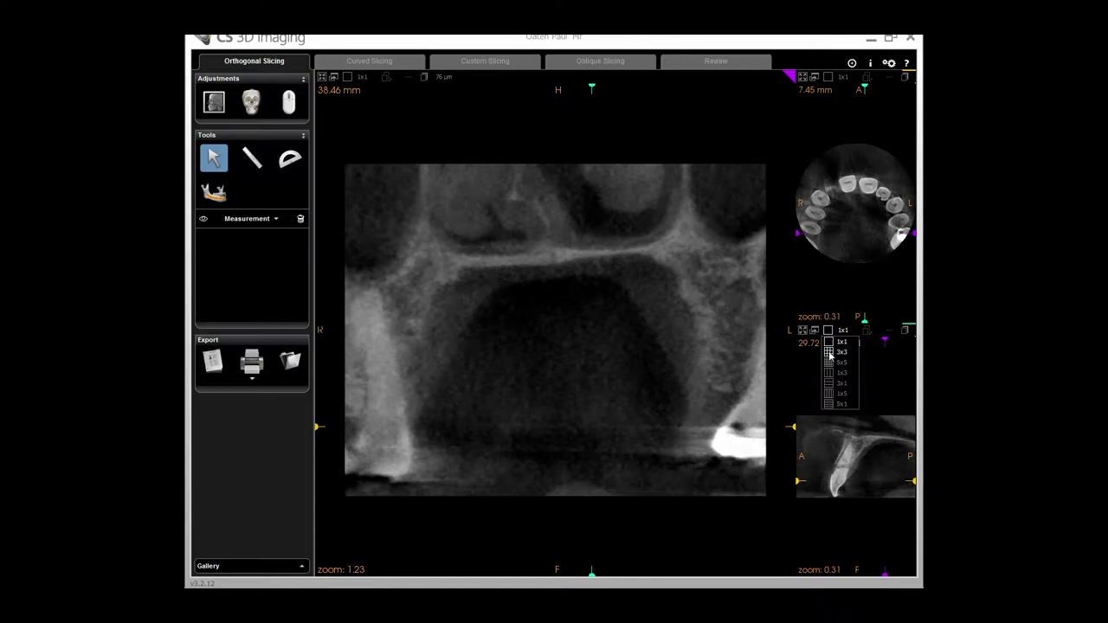
left_click(829, 353)
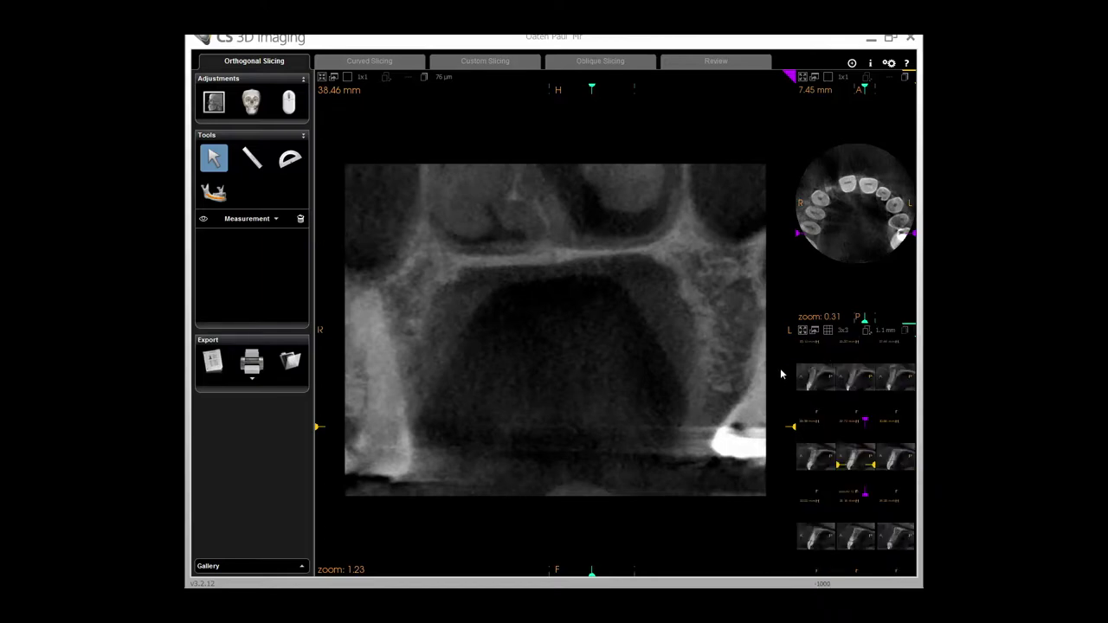
left_click(803, 329)
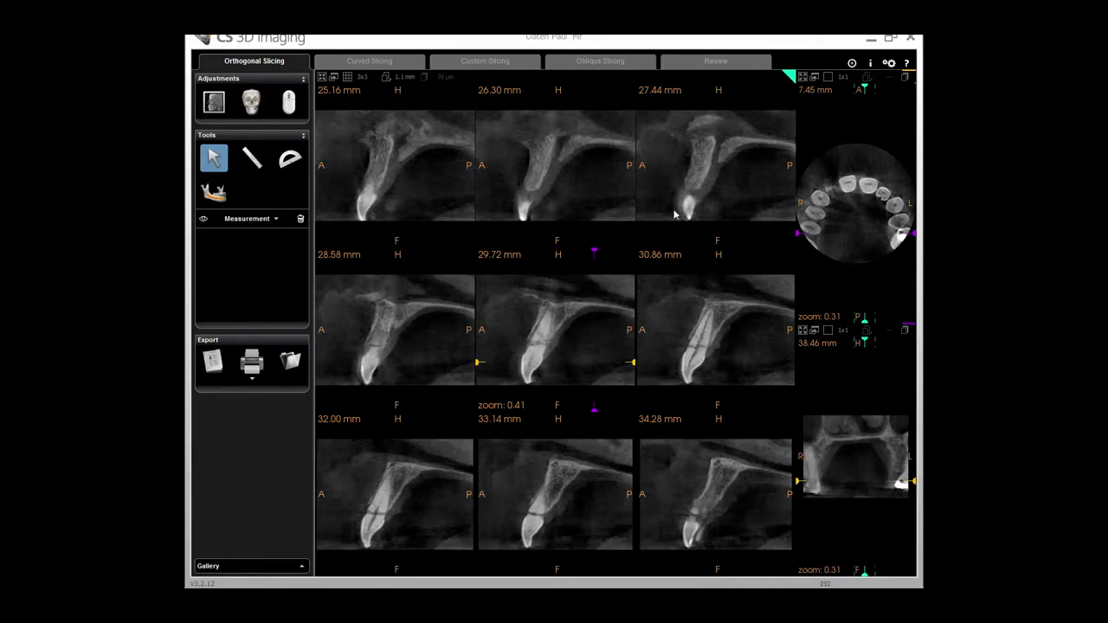
left_click(405, 77)
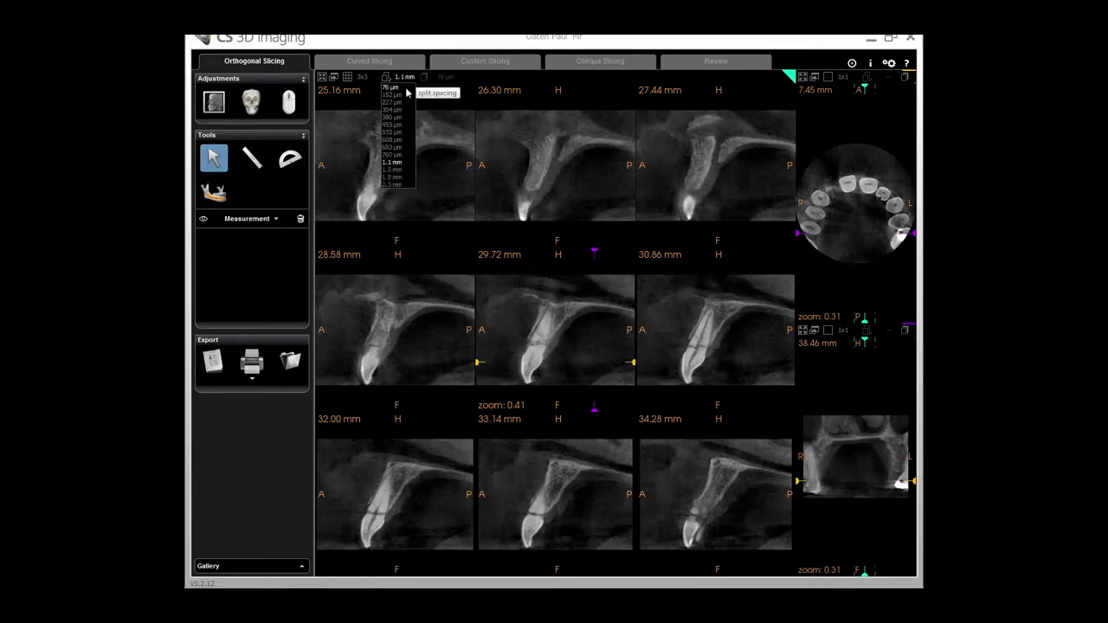
left_click(399, 131)
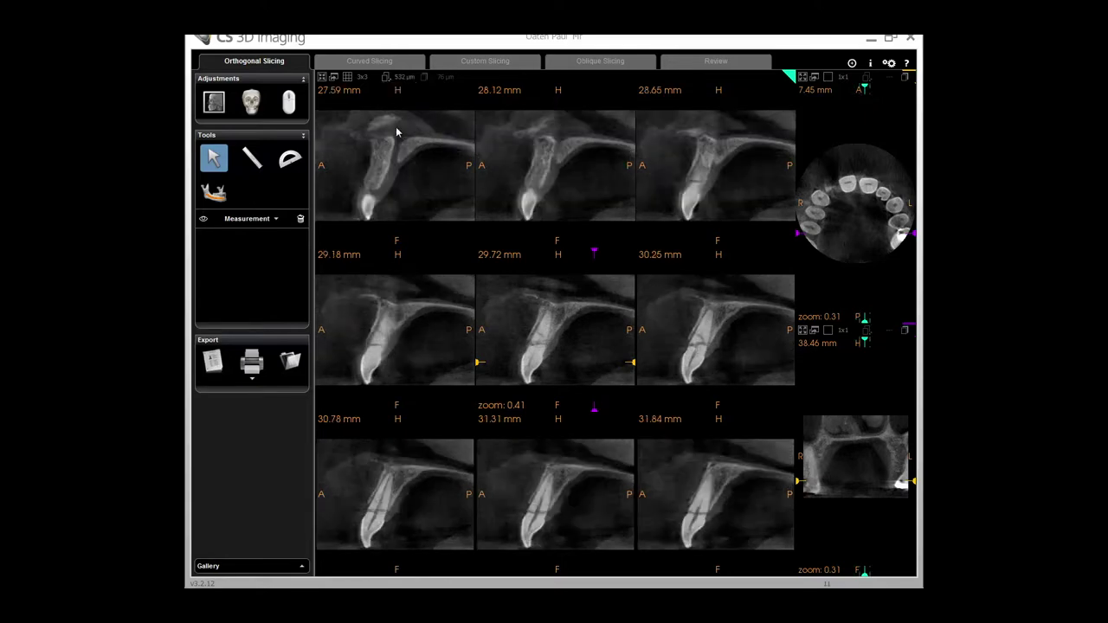
left_click(404, 77)
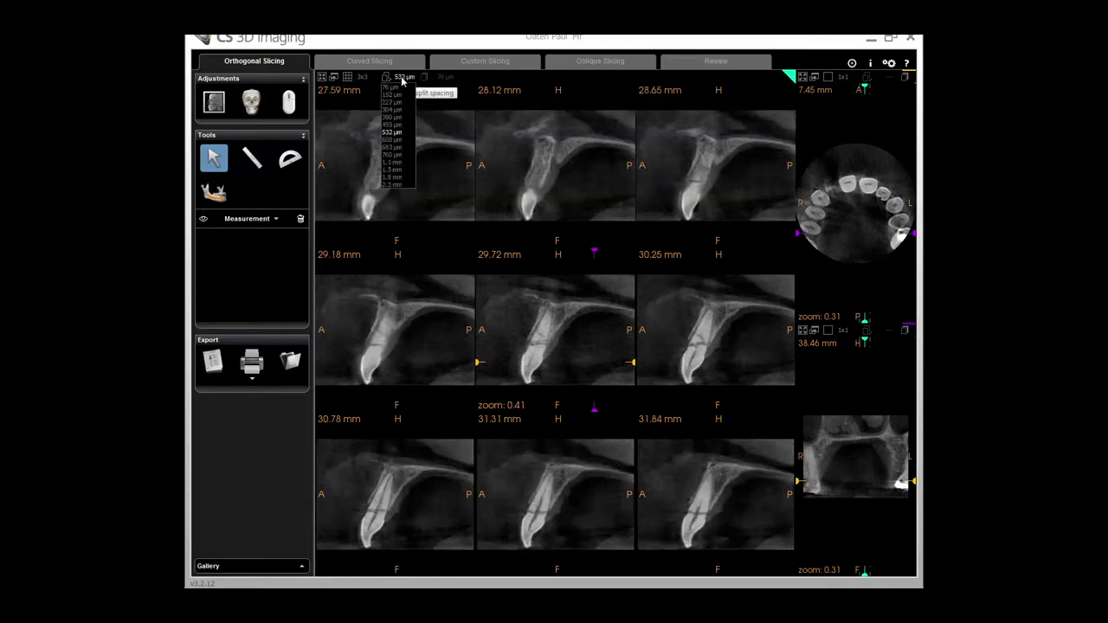
left_click(396, 155)
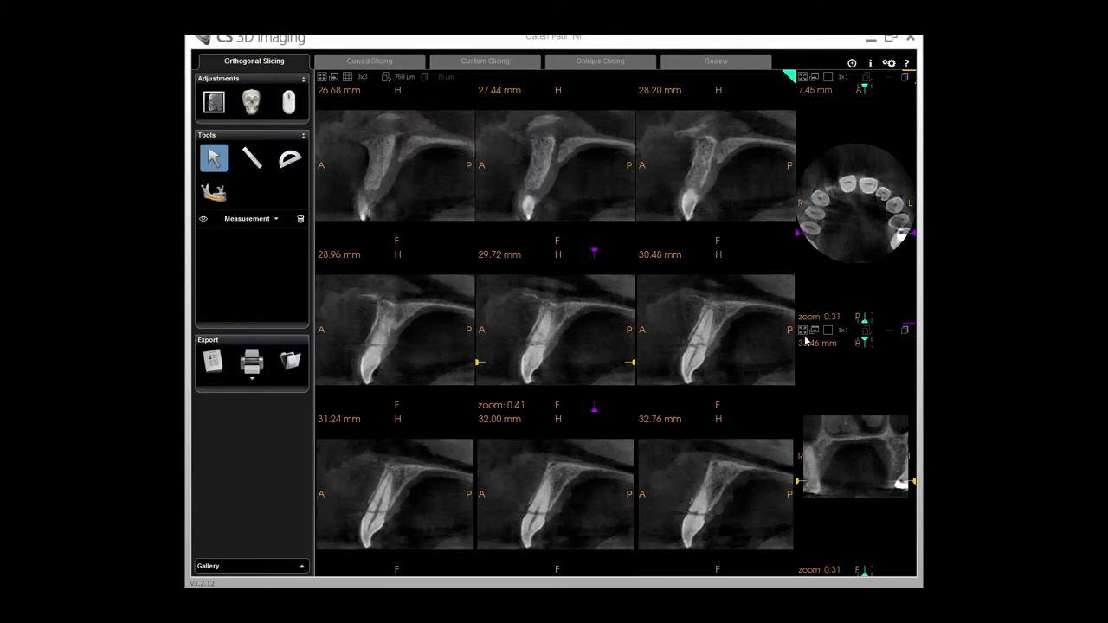
Step: Return to a maximized single coronal view and nudge its slice to 38.23 mm
left_click(803, 331)
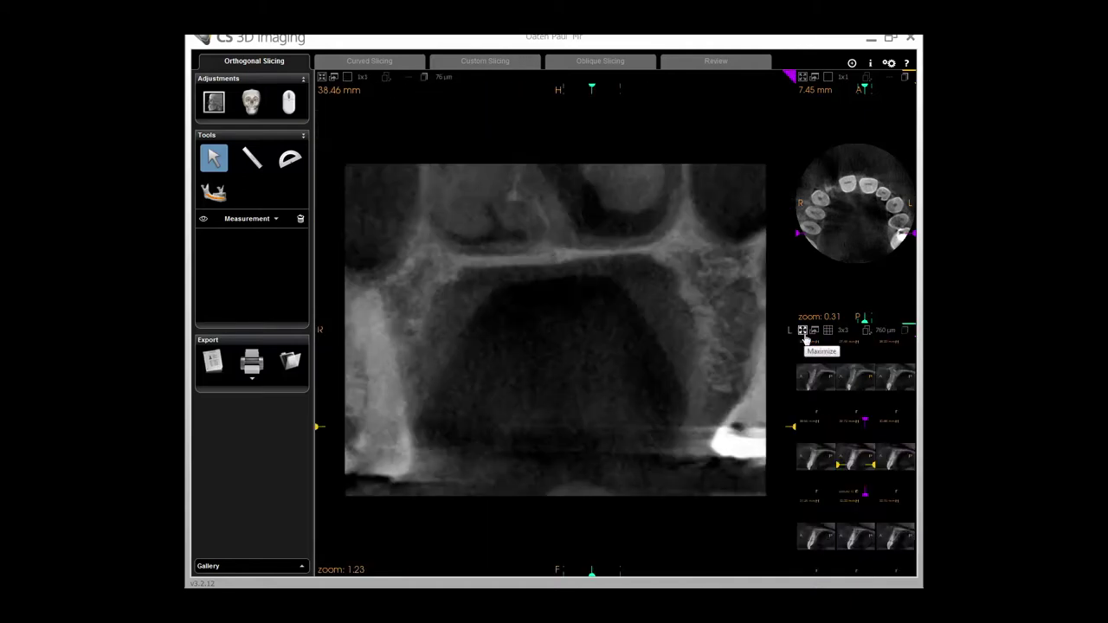
left_click(829, 336)
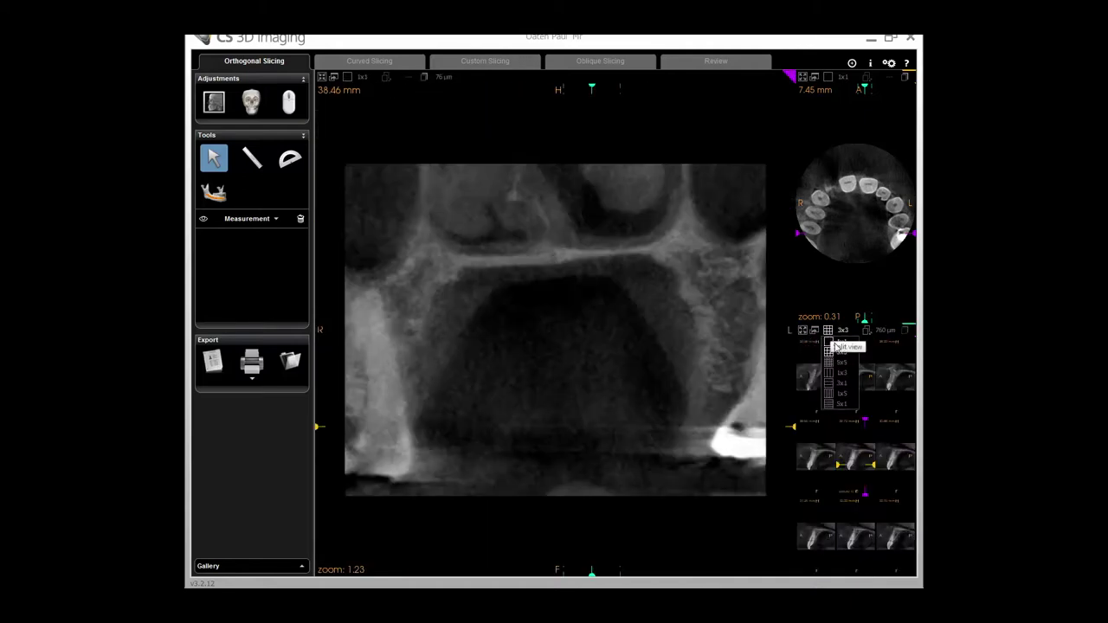
left_click(836, 343)
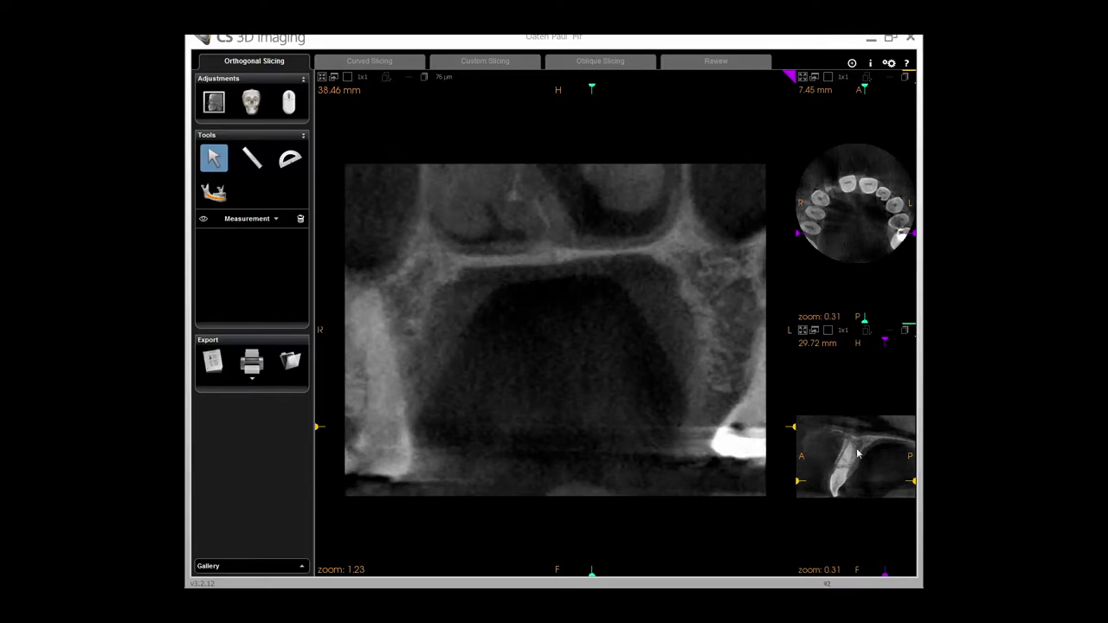
left_click_drag(884, 338, 884, 345)
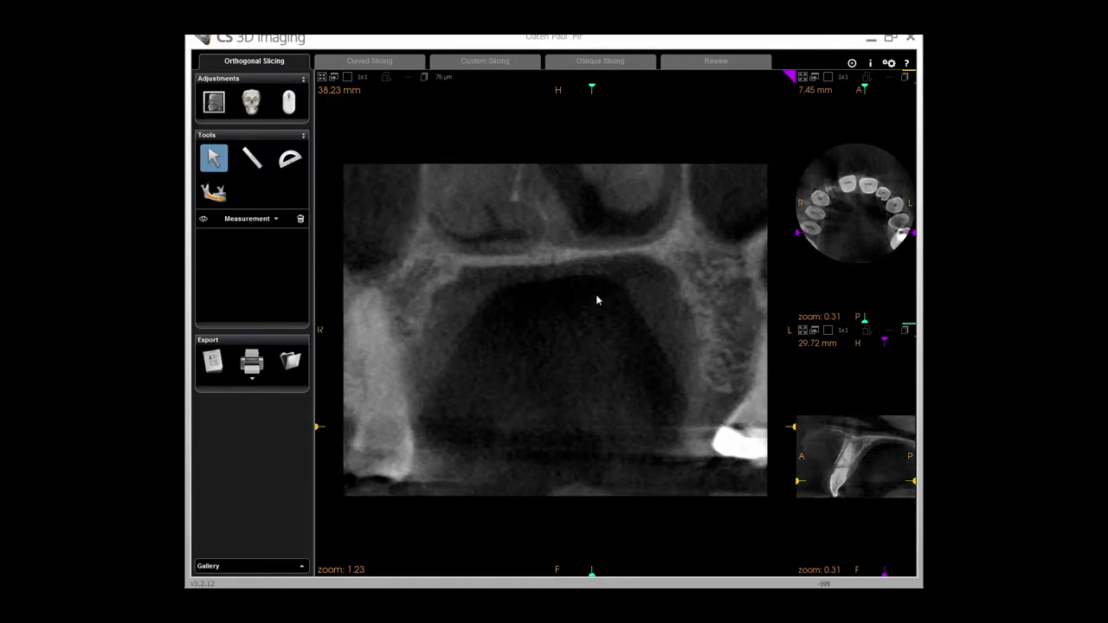
Step: Switch to Curved Slicing, start a manual arch, and confirm deleting the previous arch
left_click(397, 69)
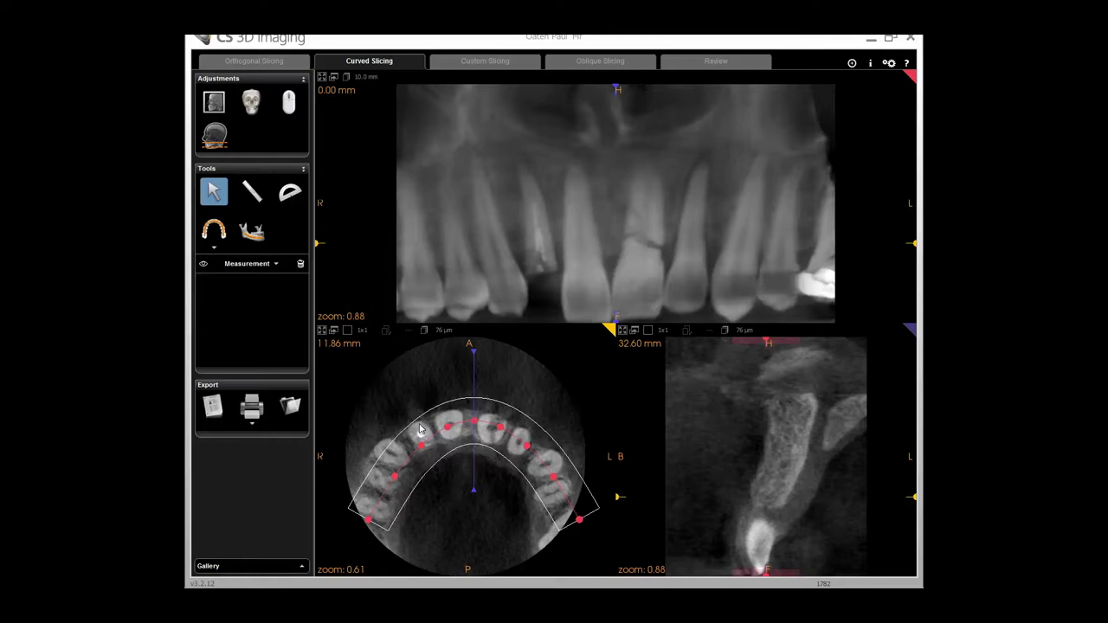
left_click(216, 232)
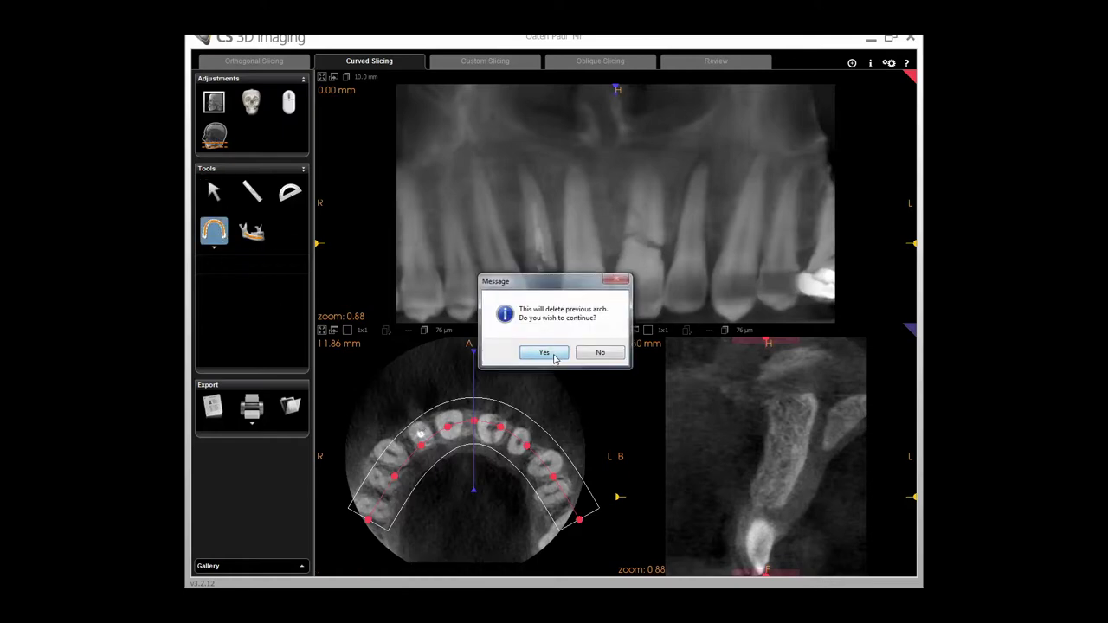
left_click(556, 357)
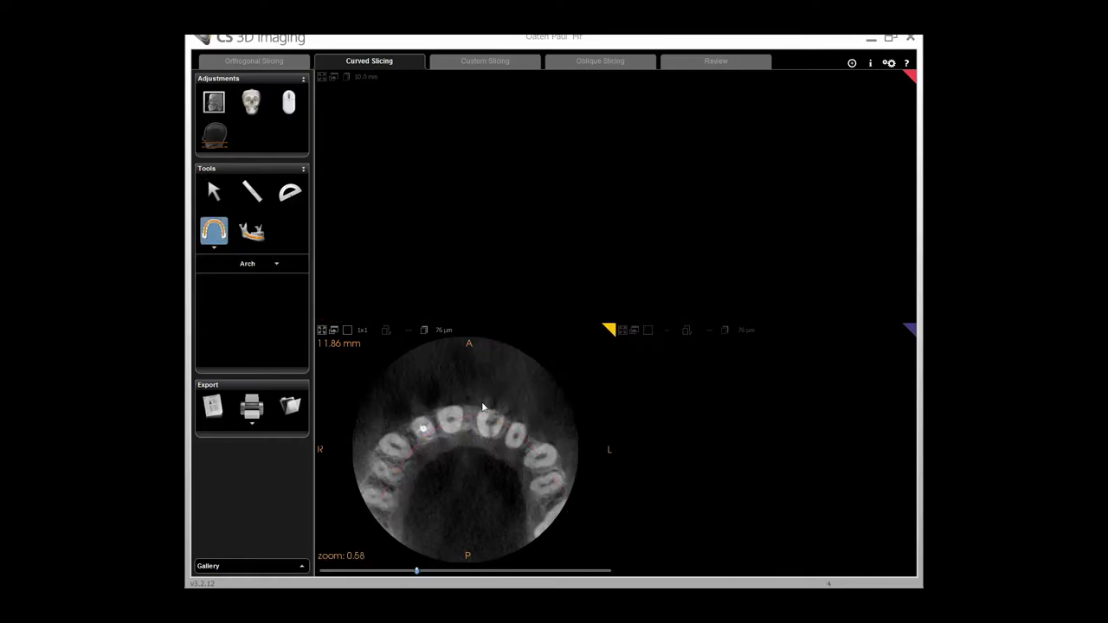
Step: Trace the arch point by point from the back right molar, across the front teeth, to the last left molar
left_click(375, 513)
left_click(381, 489)
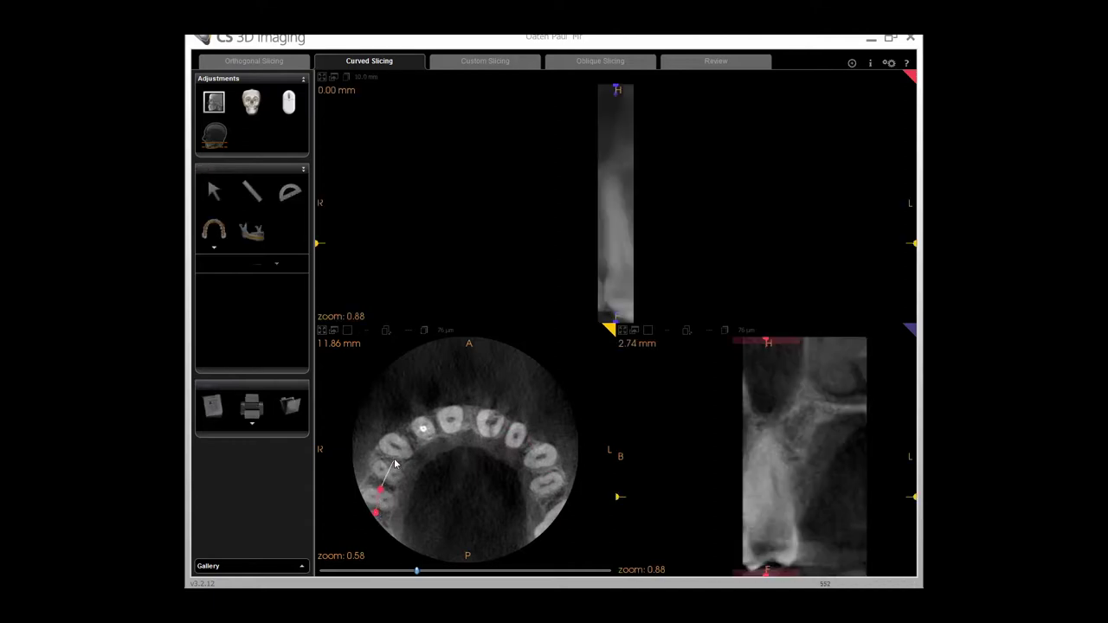
left_click(393, 457)
left_click(418, 435)
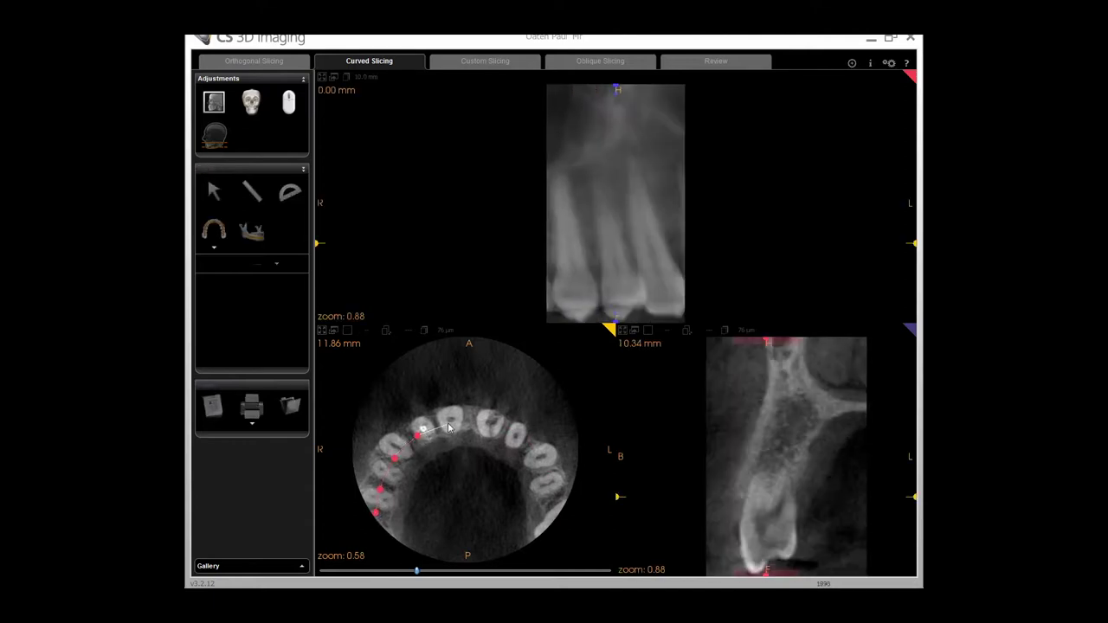
left_click(451, 424)
left_click(484, 426)
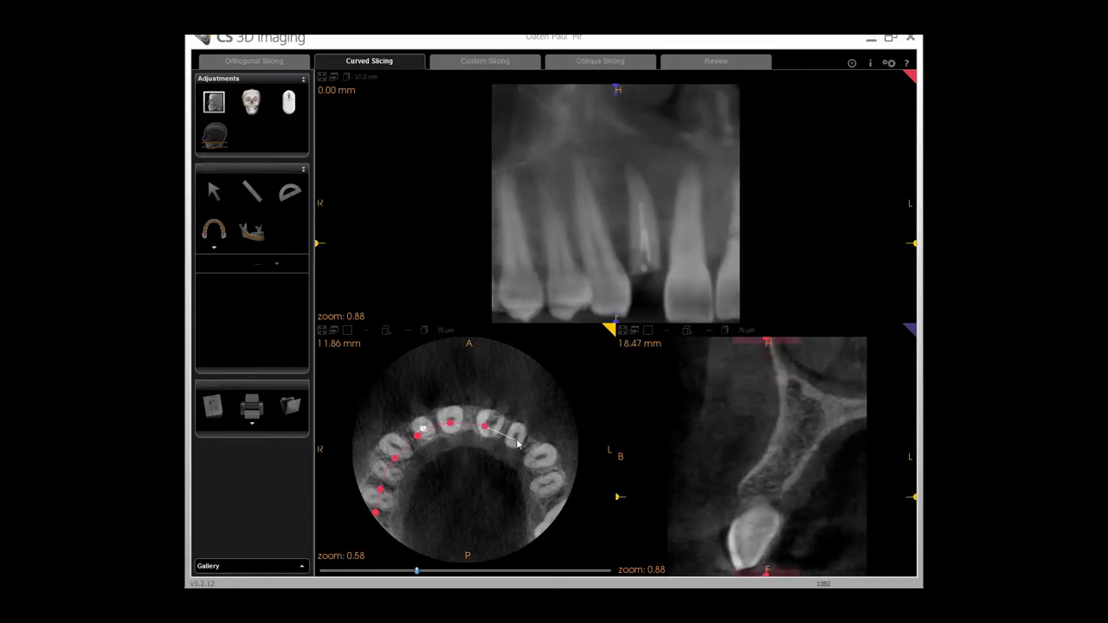
left_click(517, 440)
left_click(537, 456)
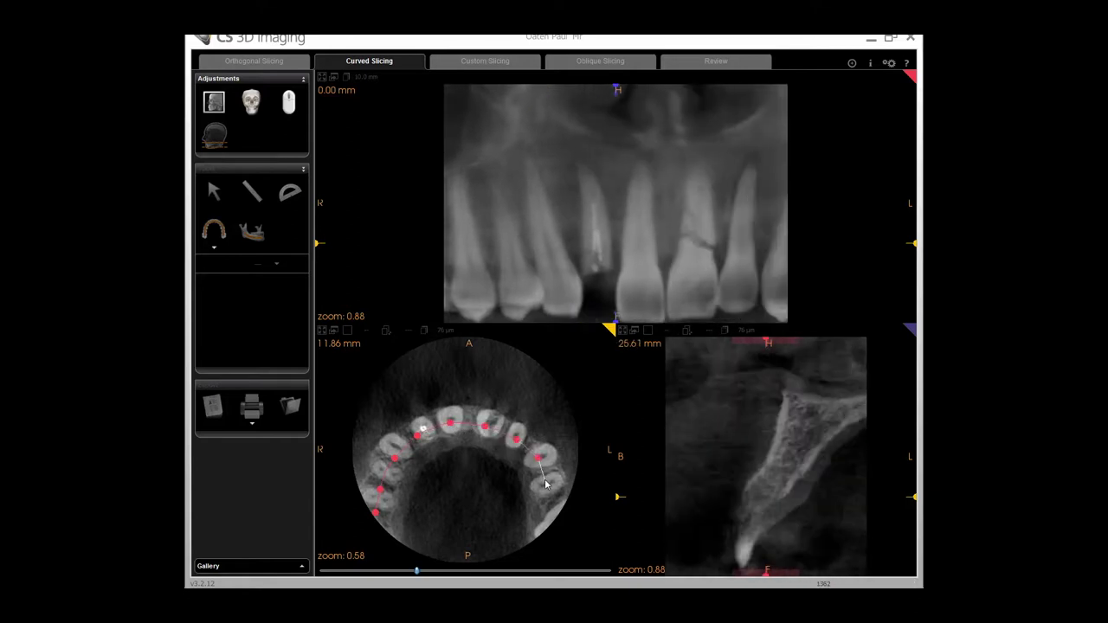
left_click(544, 480)
left_click(549, 511)
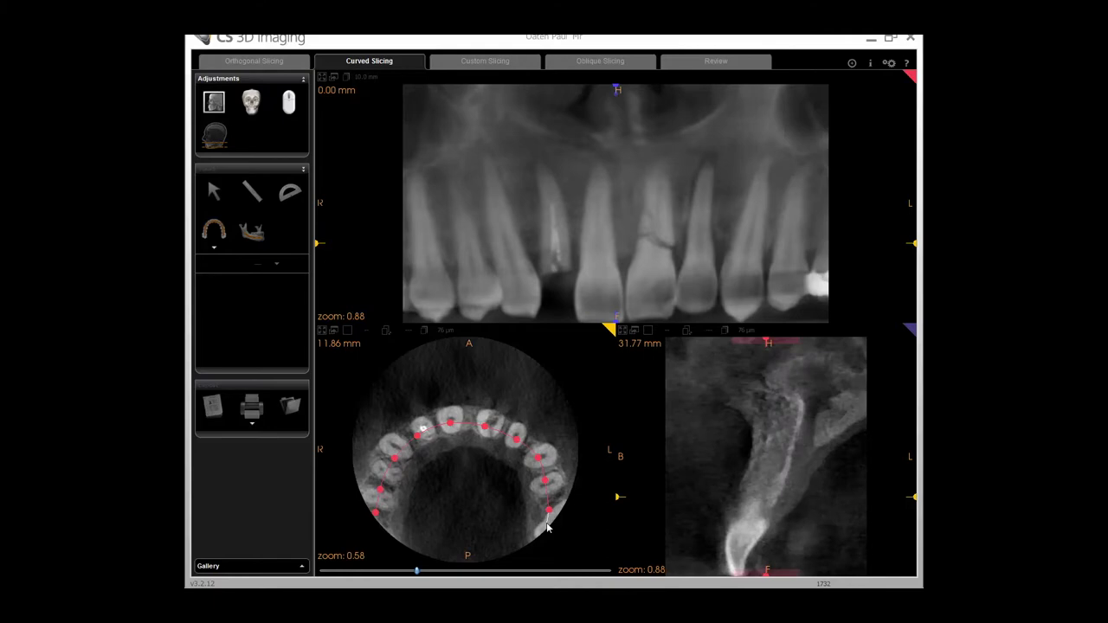
double_click(547, 526)
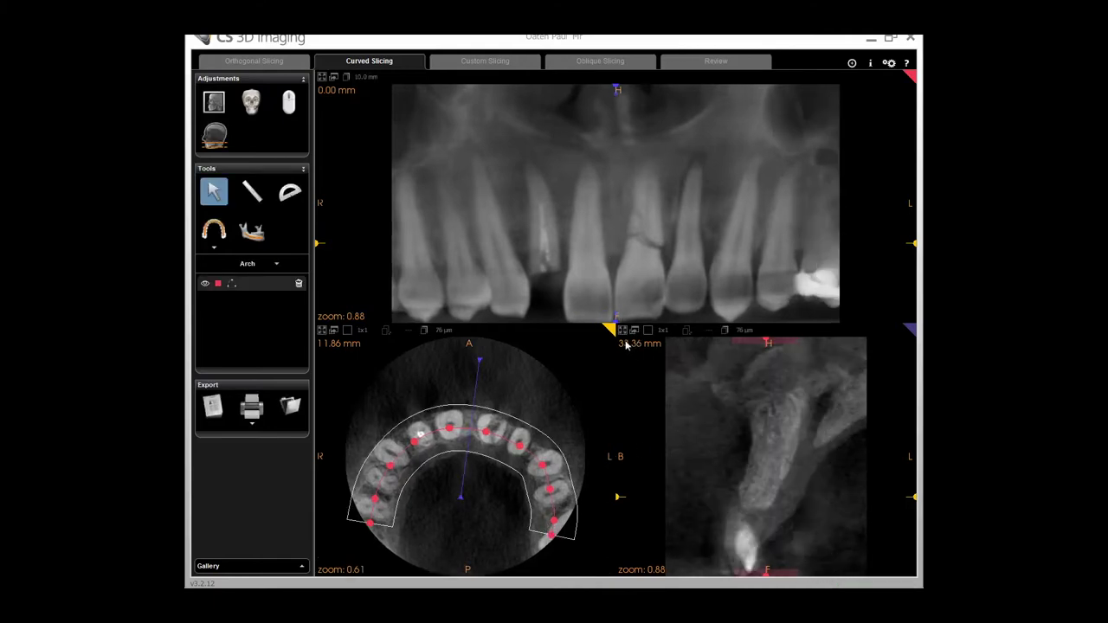
Step: Maximize the cross-section at 38.38 mm and show the axial view as a maximized 3x3 grid
left_click_drag(620, 320, 649, 322)
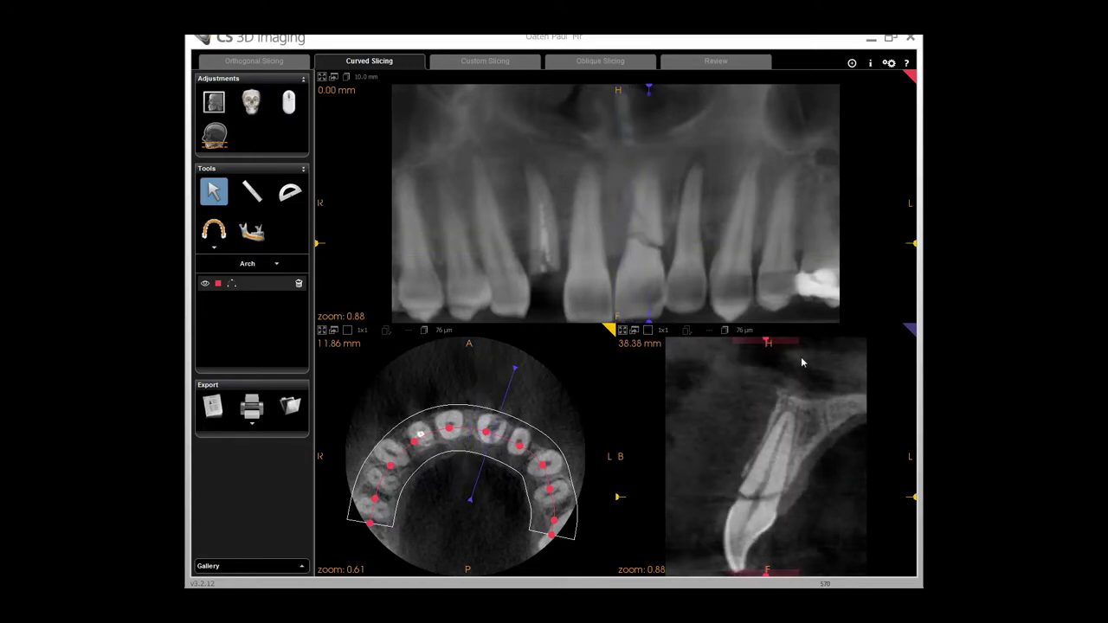
left_click(623, 331)
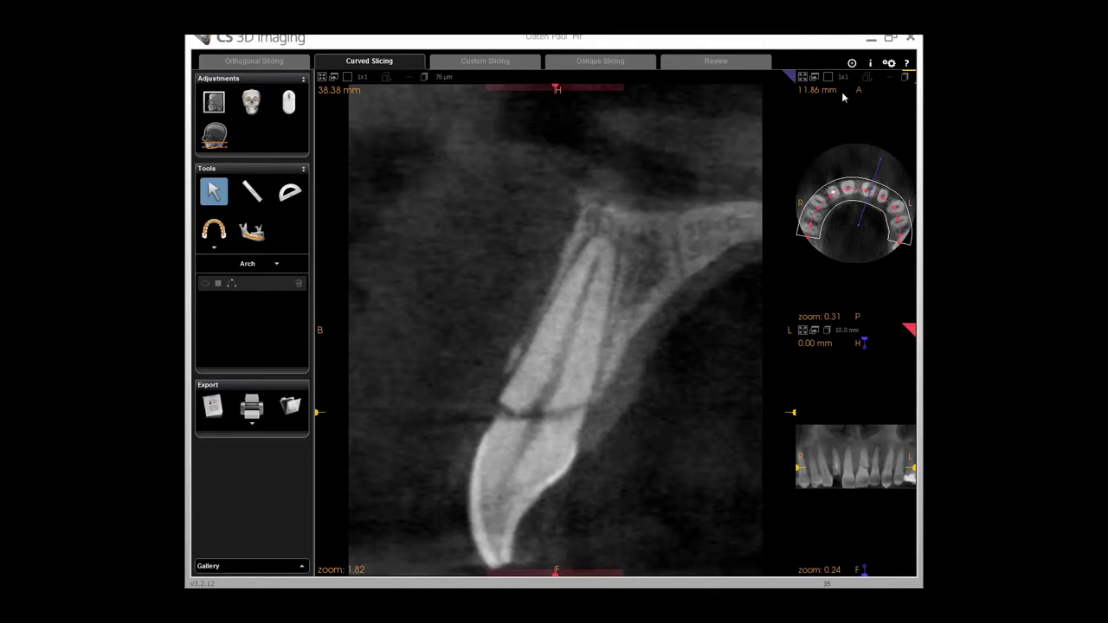
left_click(841, 79)
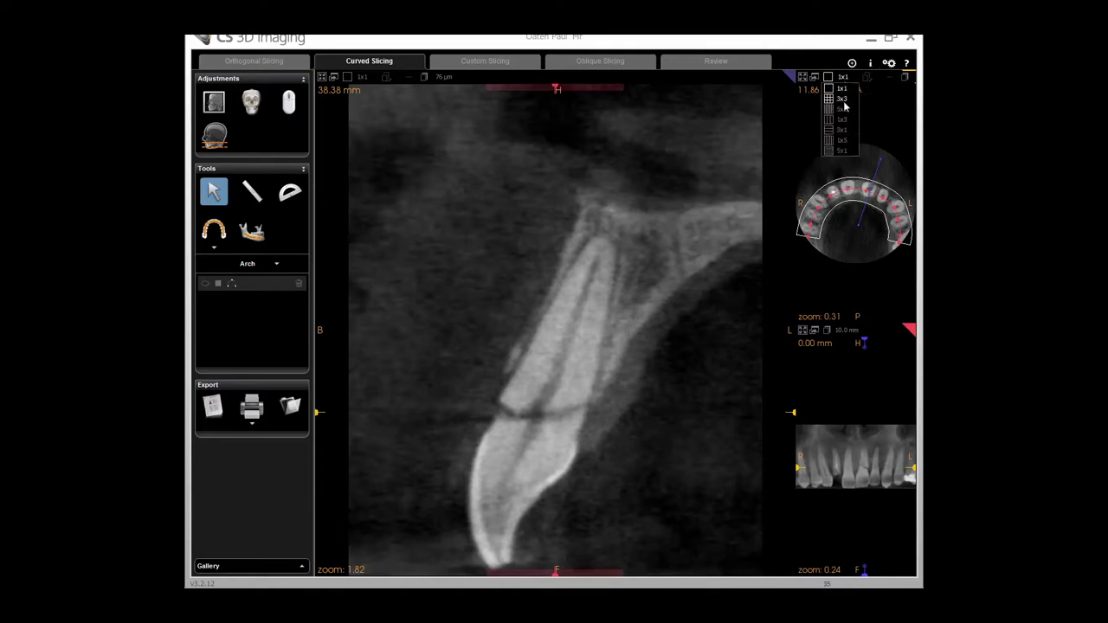
left_click(843, 100)
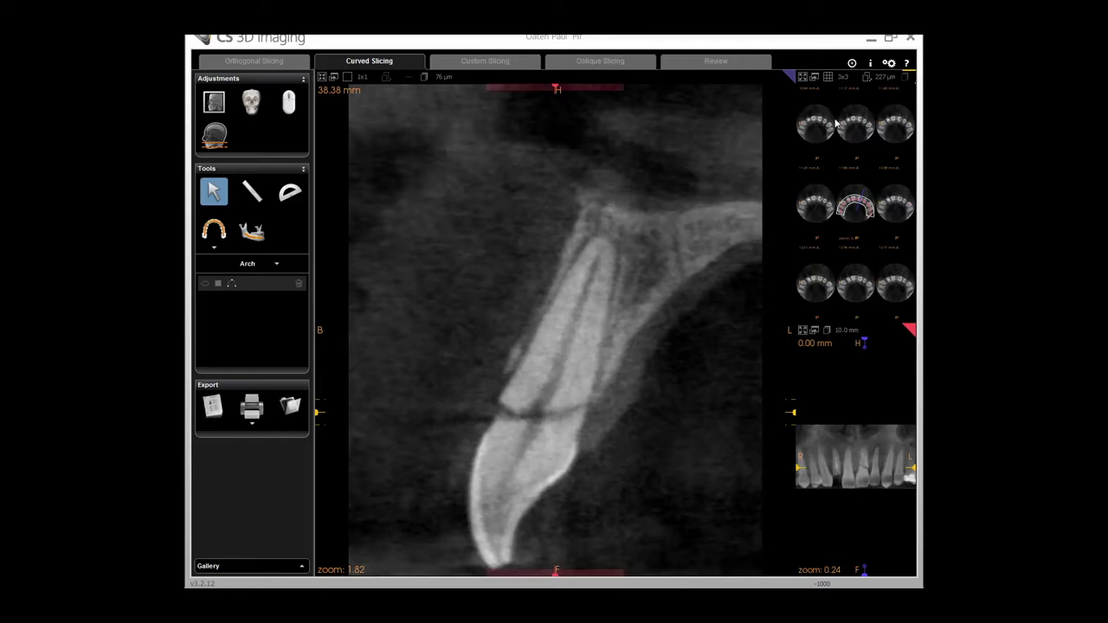
left_click(803, 79)
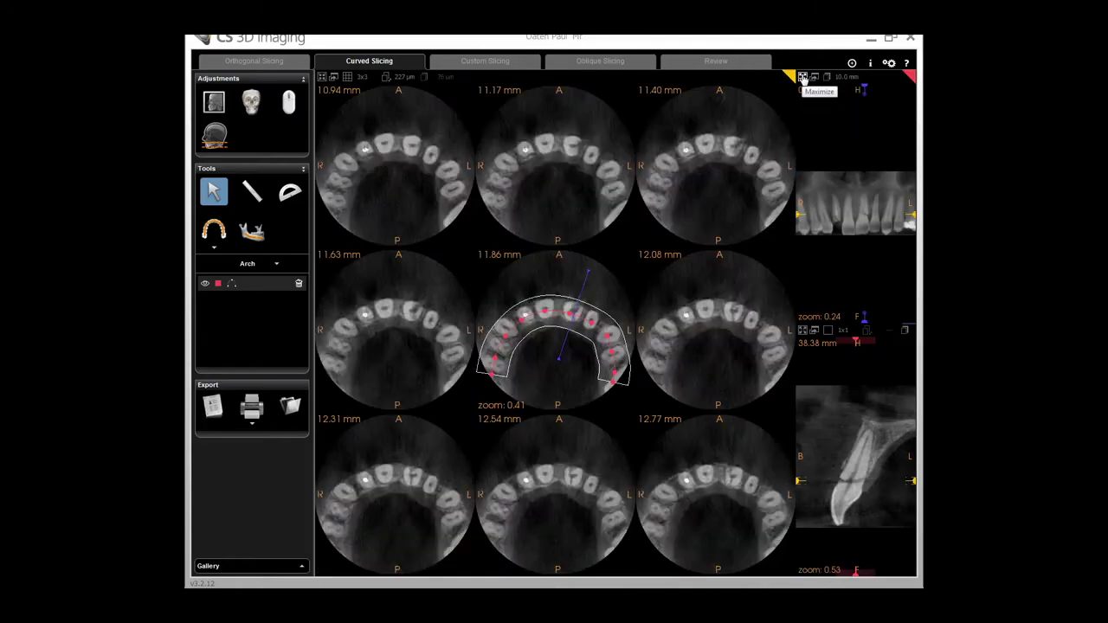
Step: Maximize the cross-sections as a 3x3 grid, then return them to a single slice
left_click(830, 336)
left_click(839, 354)
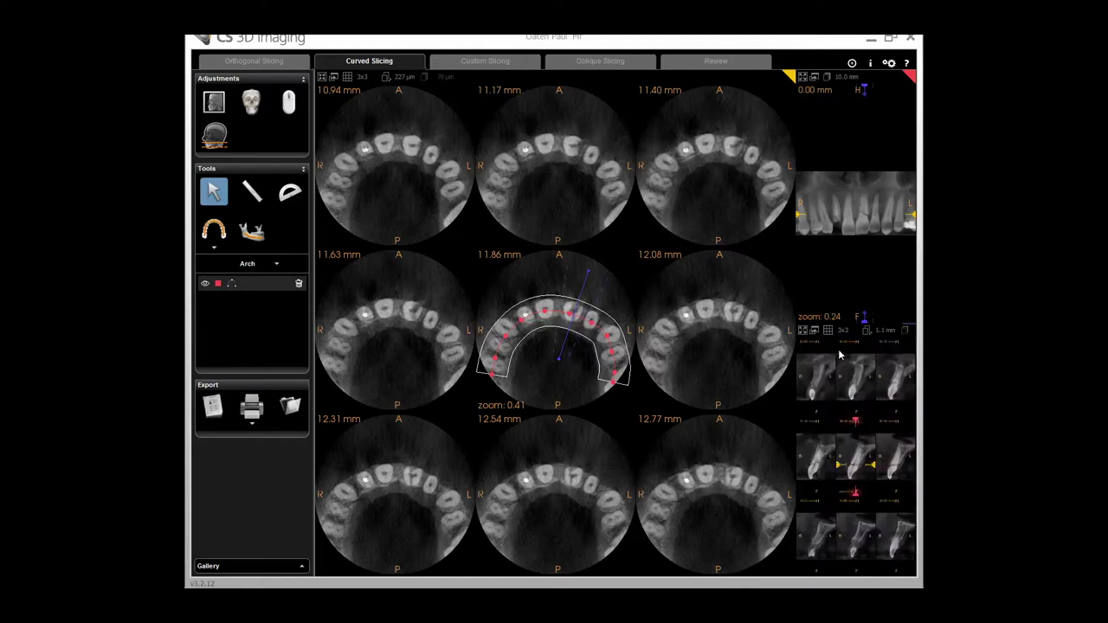
left_click(803, 330)
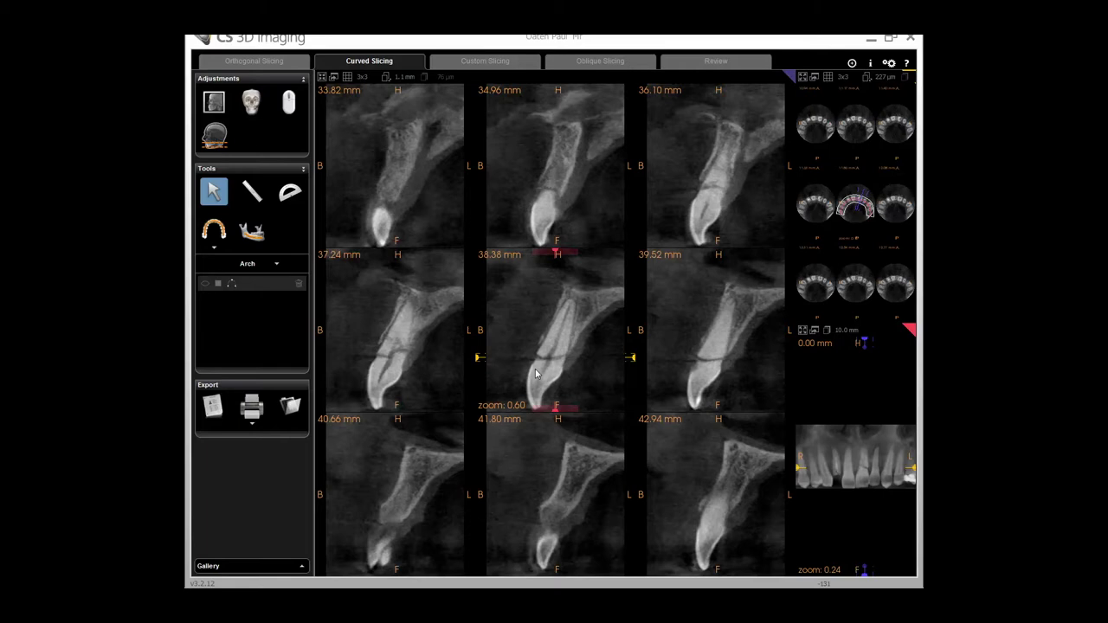
left_click(347, 76)
left_click(368, 96)
Step: Return the axial view to one slice and slide the cross-section along the arch from 24.02 mm to 52.29 mm
left_click(828, 76)
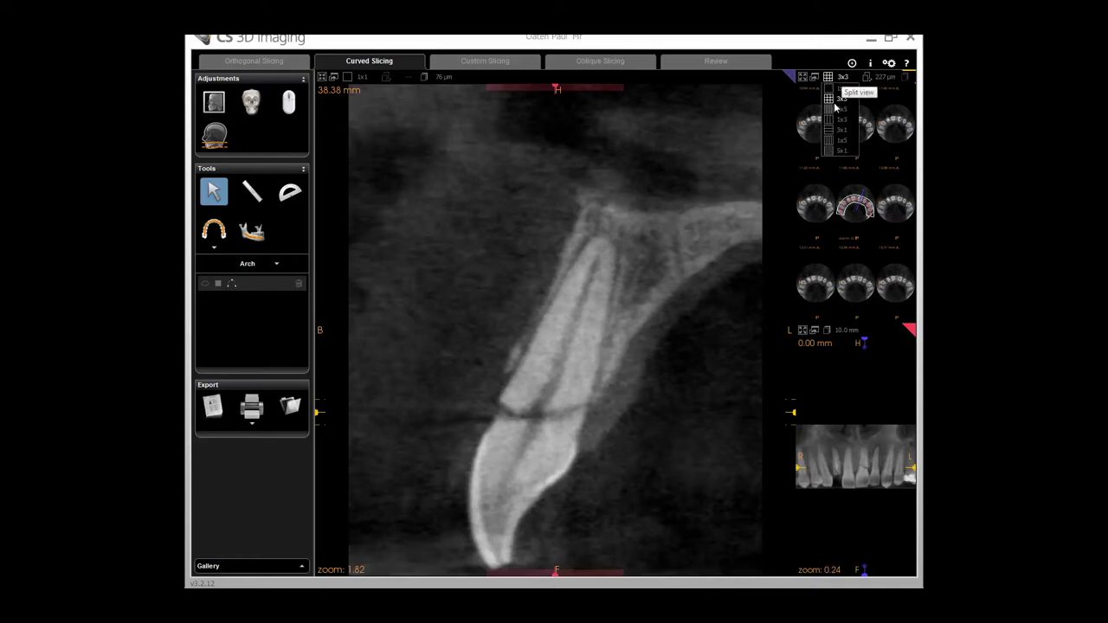
left_click(837, 87)
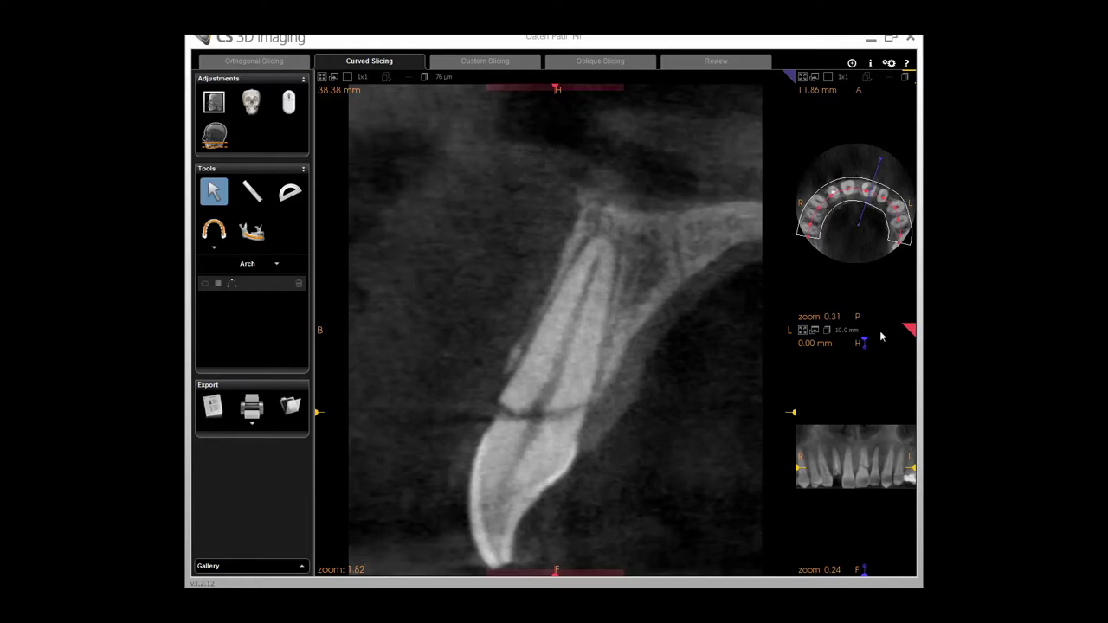
mouse_move(864, 339)
left_mouse_down()
mouse_move(836, 341)
mouse_move(878, 344)
mouse_move(857, 344)
left_mouse_up()
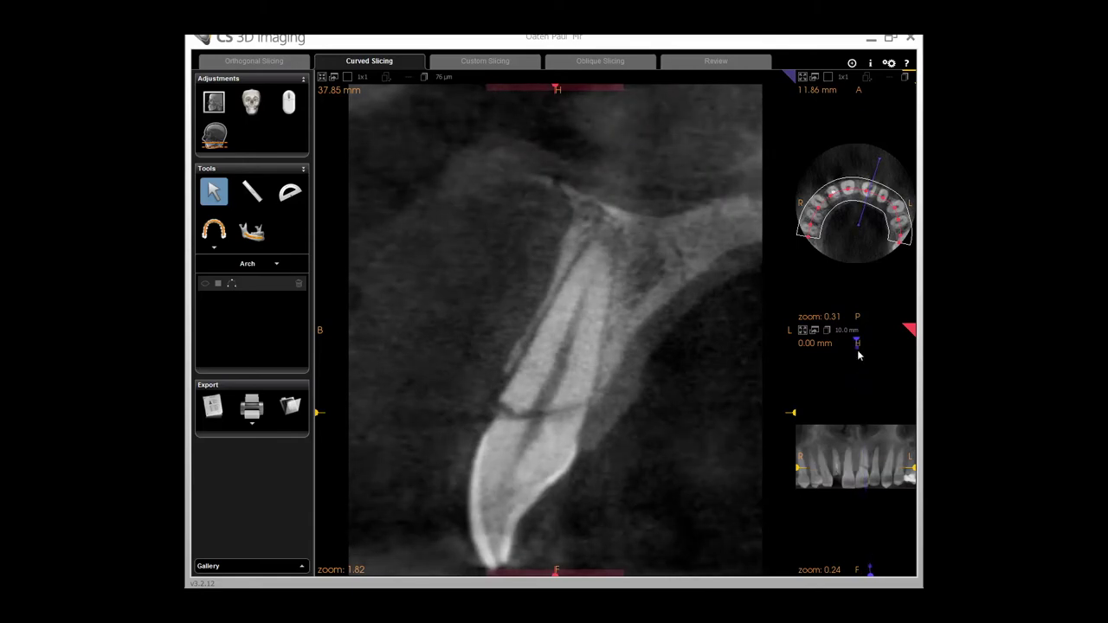
mouse_move(871, 566)
left_mouse_down()
mouse_move(856, 564)
mouse_move(866, 575)
left_mouse_up()
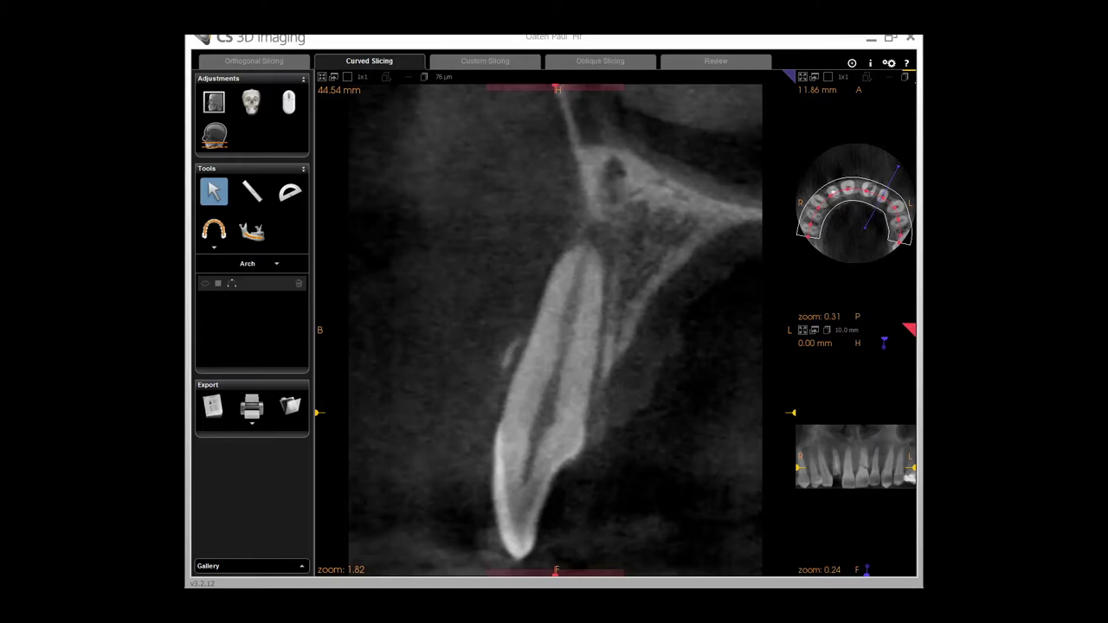
left_click_drag(867, 573, 880, 575)
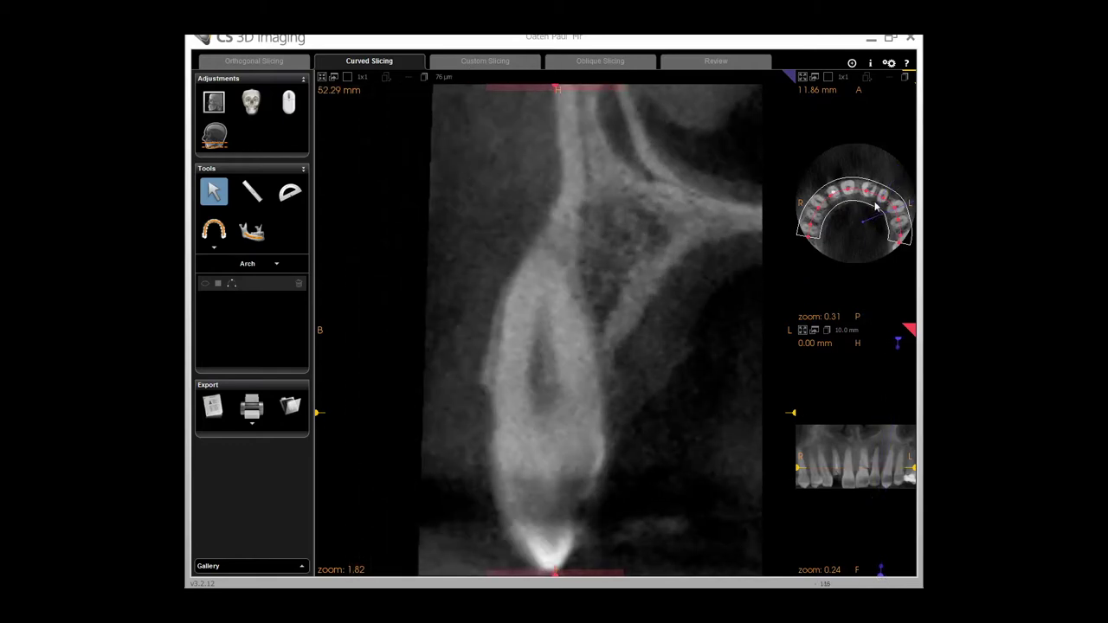
Step: Maximize the axial arch view, raise its slice level, and keep its slab at 76 µm
left_click(802, 77)
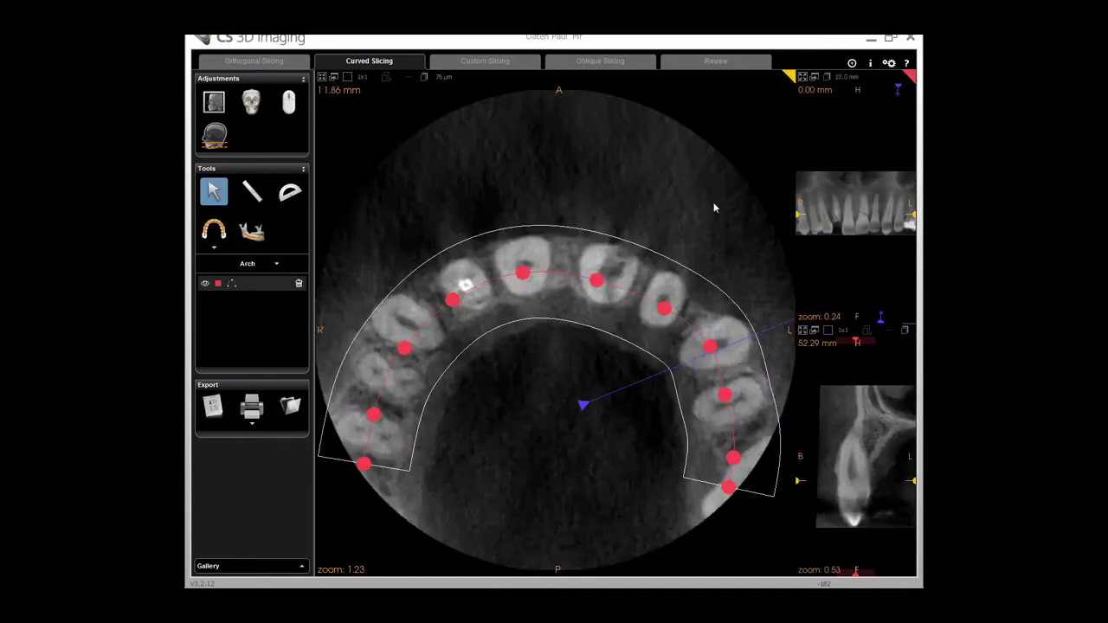
mouse_move(798, 481)
left_mouse_down()
mouse_move(798, 464)
mouse_move(798, 478)
left_mouse_up()
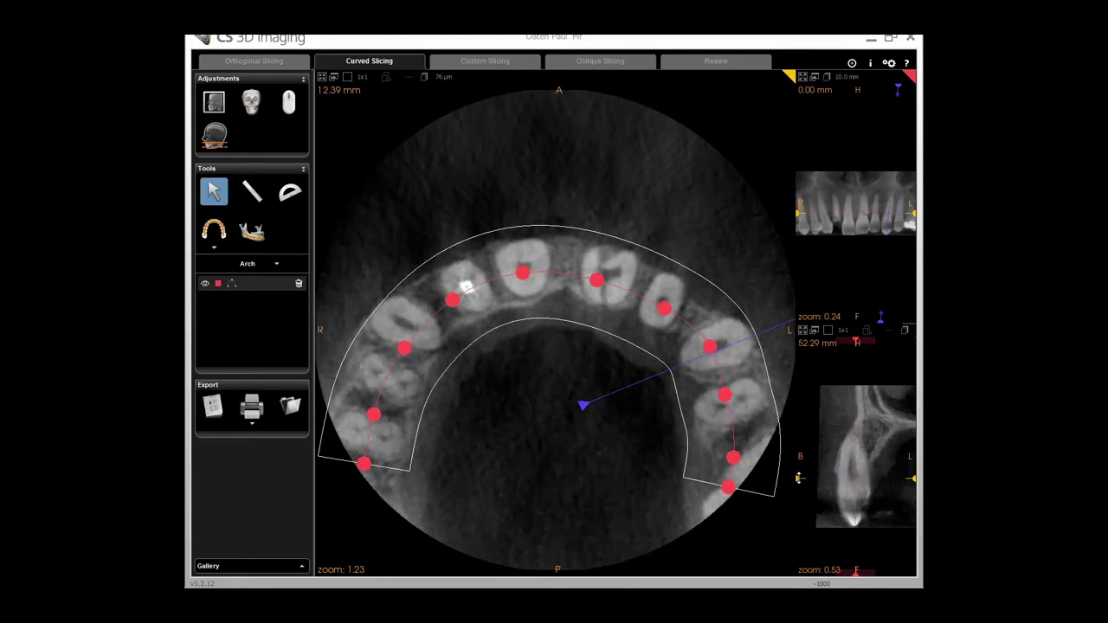
left_click(443, 77)
left_click(441, 117)
left_click(441, 77)
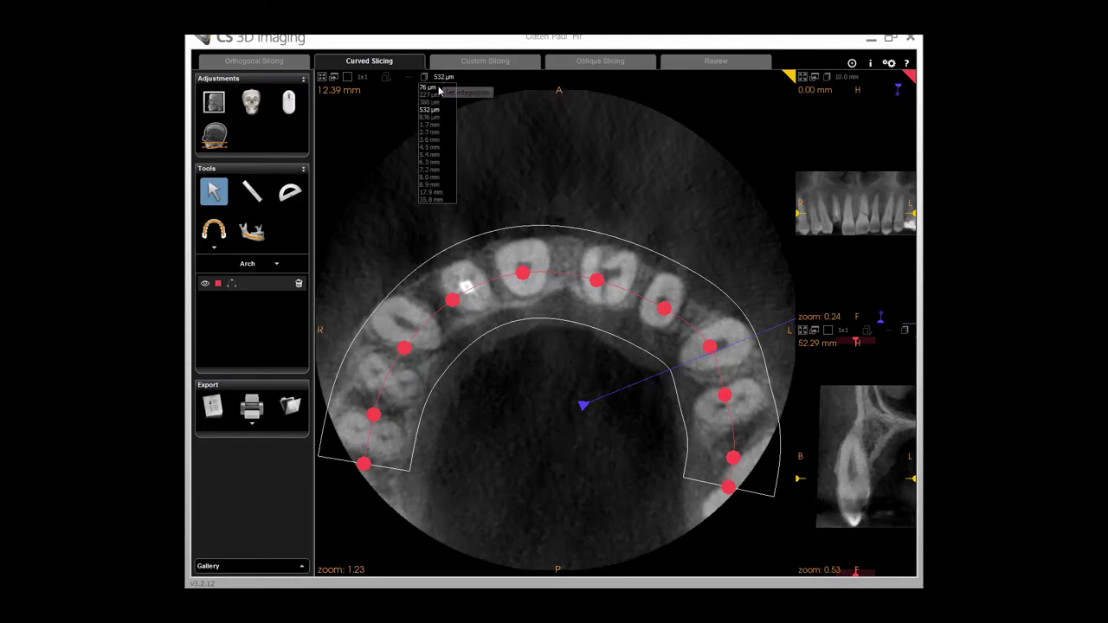
left_click(439, 88)
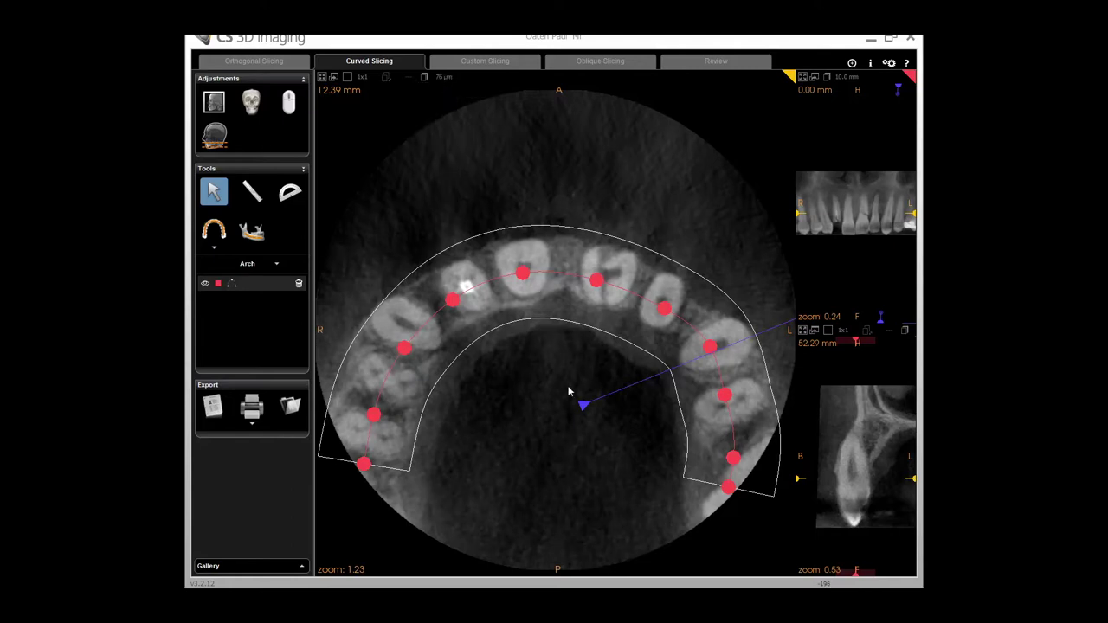
Step: Cycle the panoramic slab through 76 µm, 380 µm, 4.0 mm, 10.0 mm and back to 76 µm, then maximize the panoramic
mouse_move(797, 477)
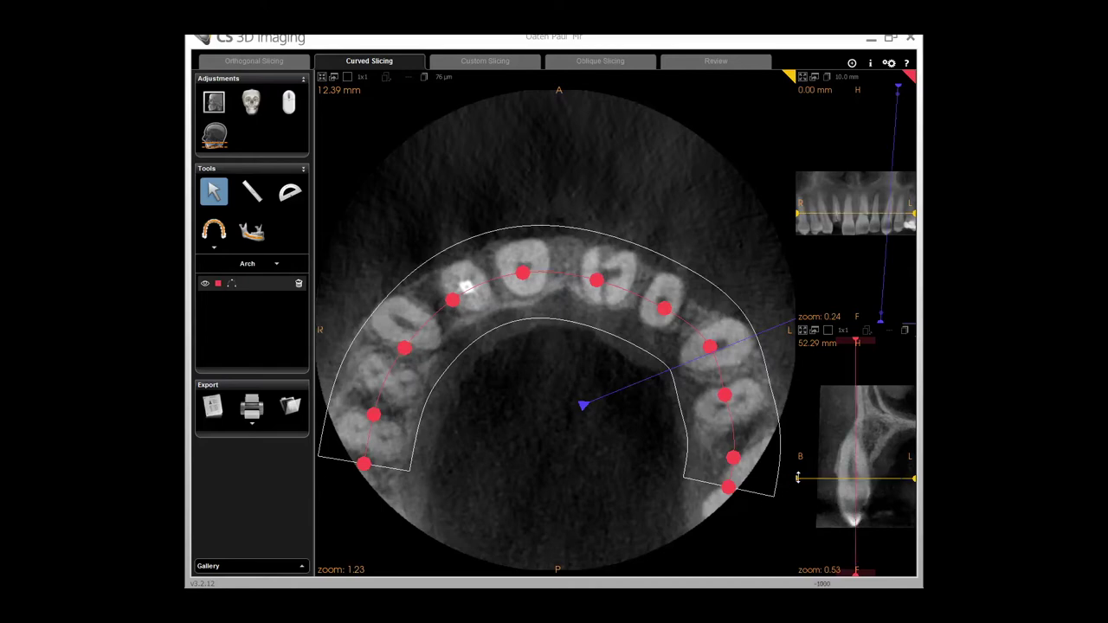
left_click(844, 77)
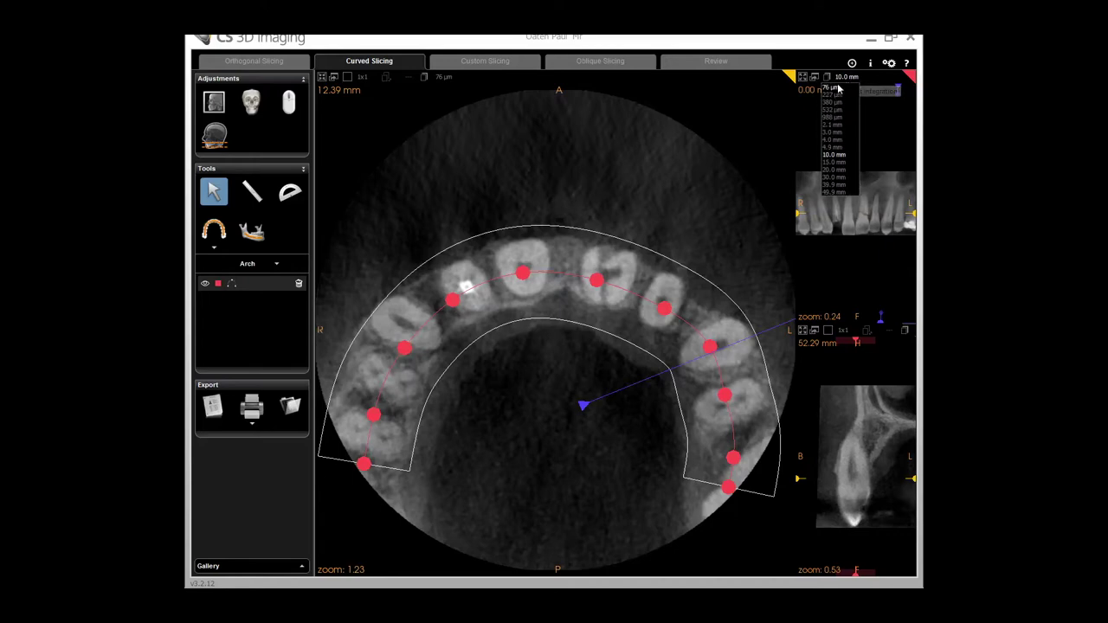
left_click(838, 88)
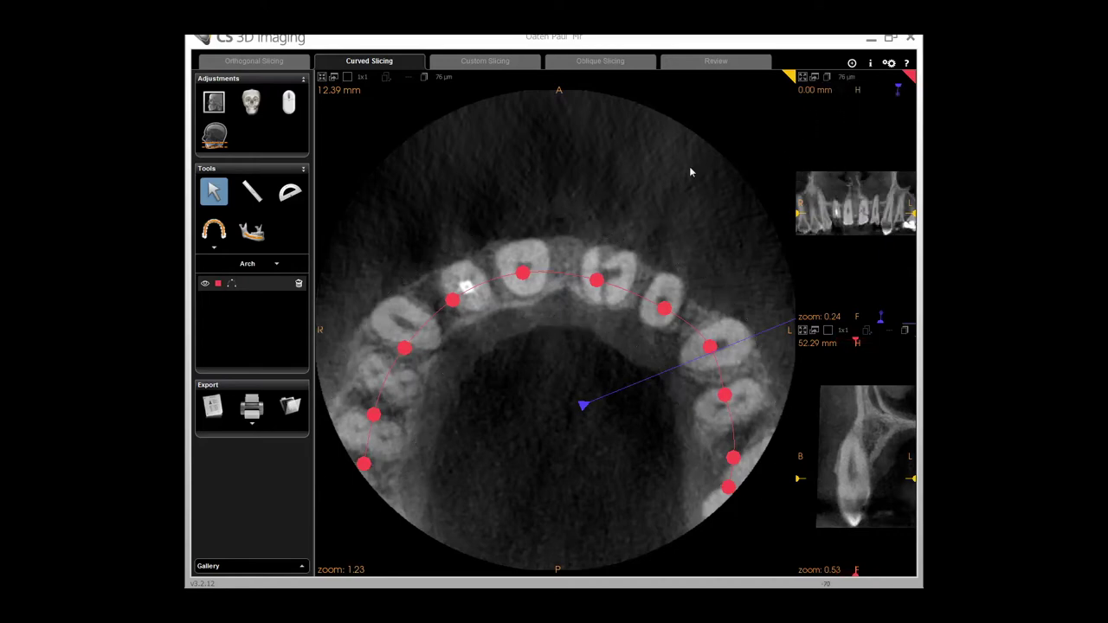
left_click(843, 77)
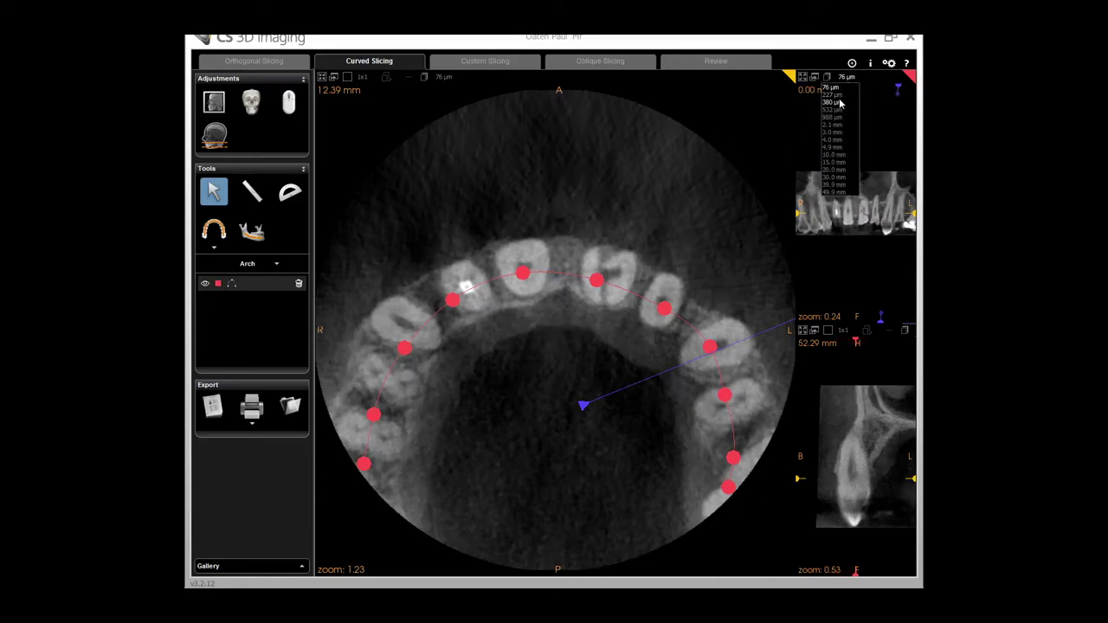
left_click(834, 102)
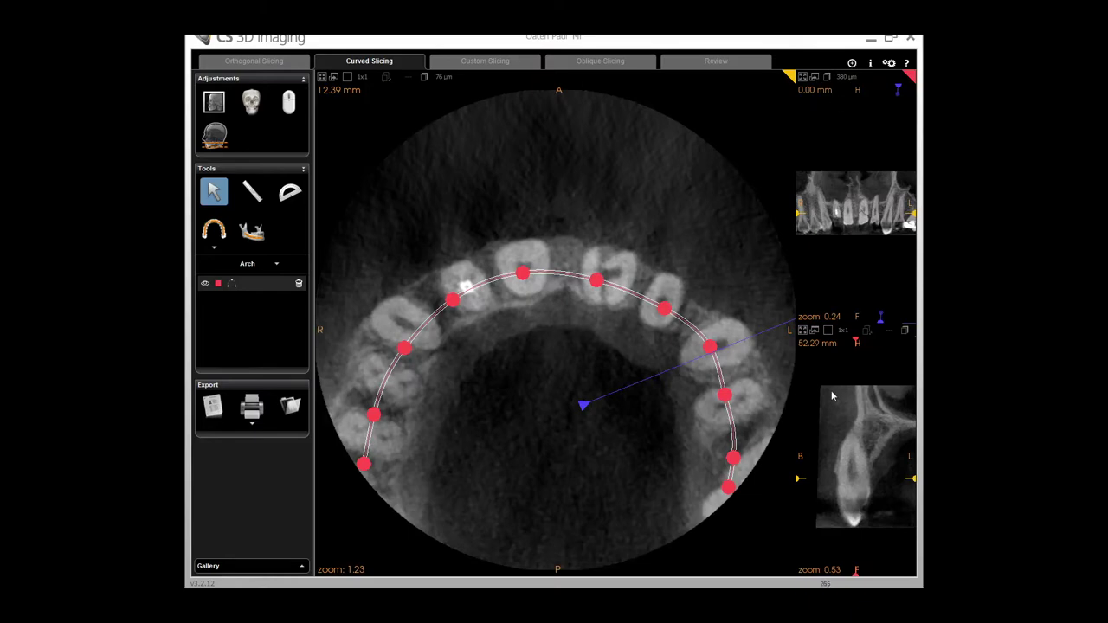
left_click(841, 77)
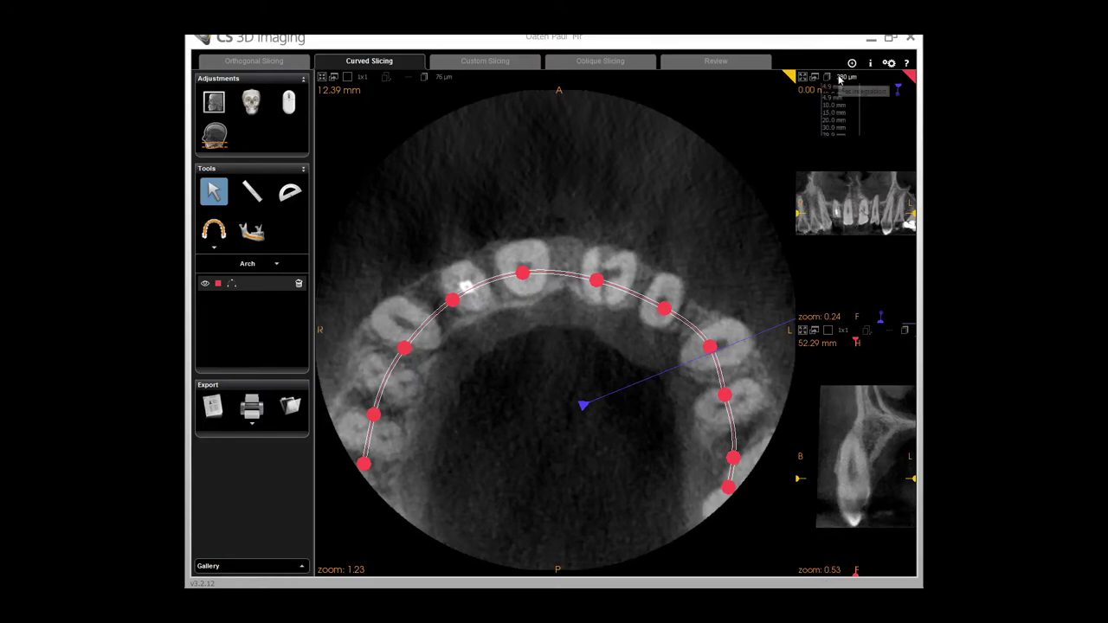
left_click(833, 140)
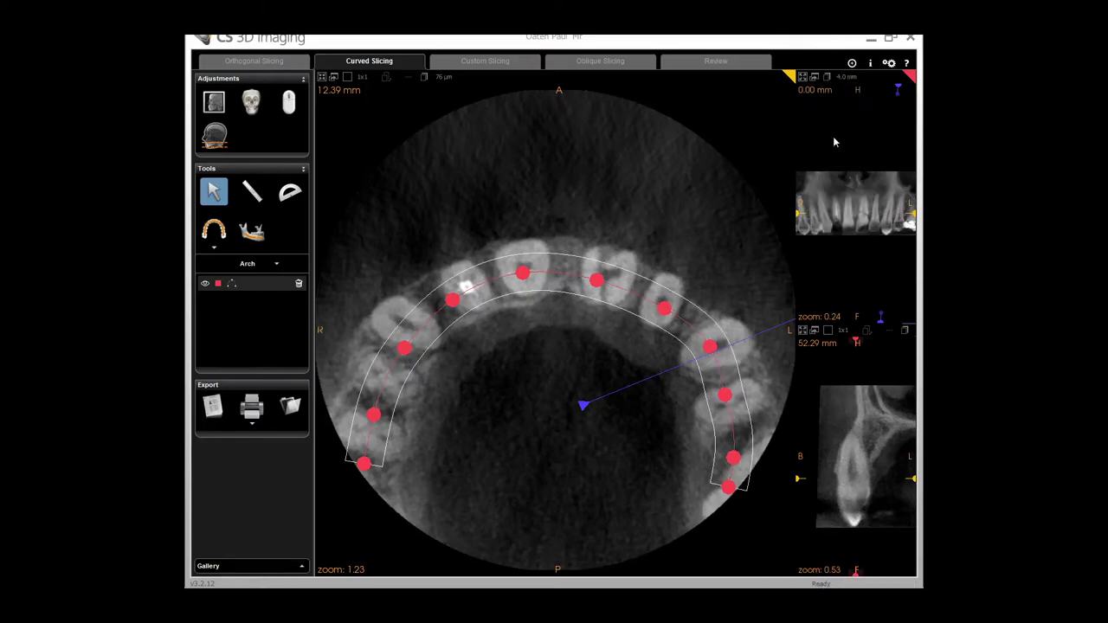
left_click(845, 78)
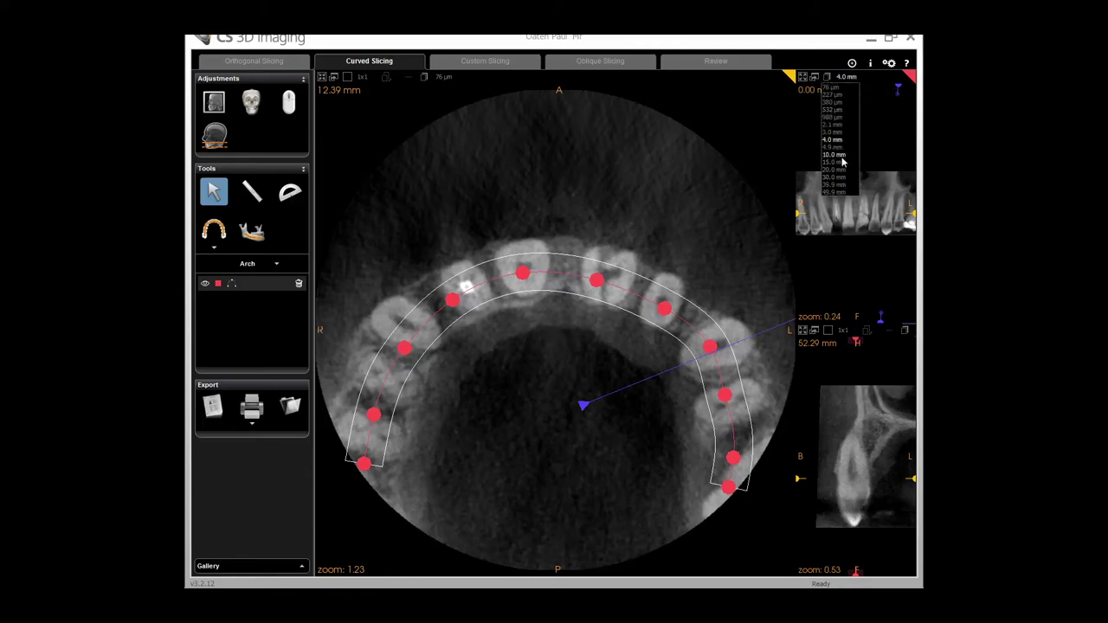
left_click(841, 155)
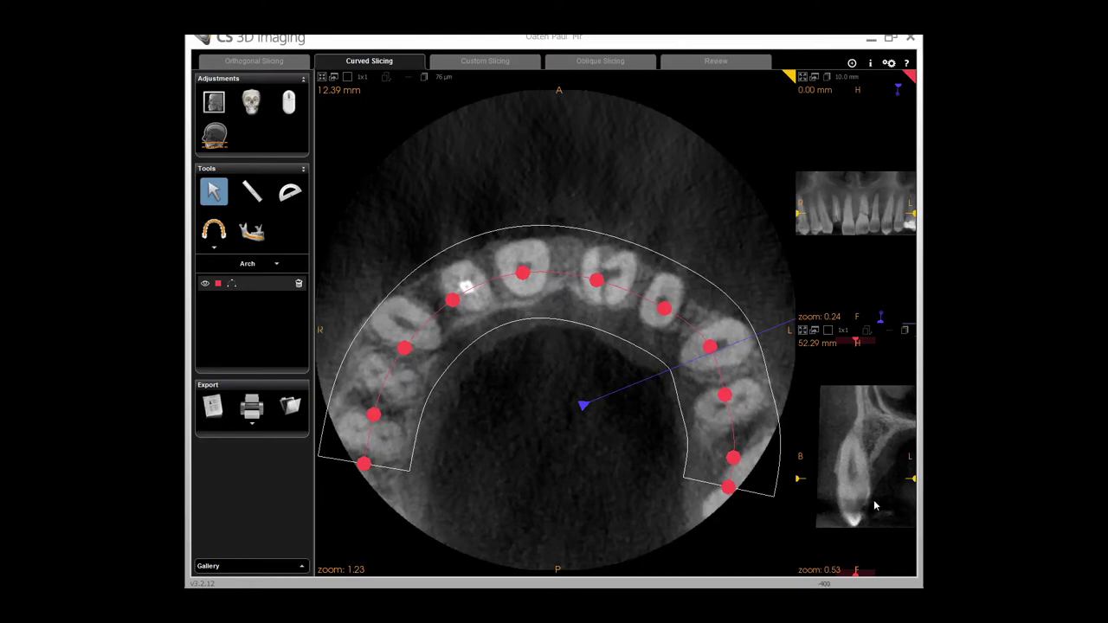
left_click(845, 79)
left_click(843, 88)
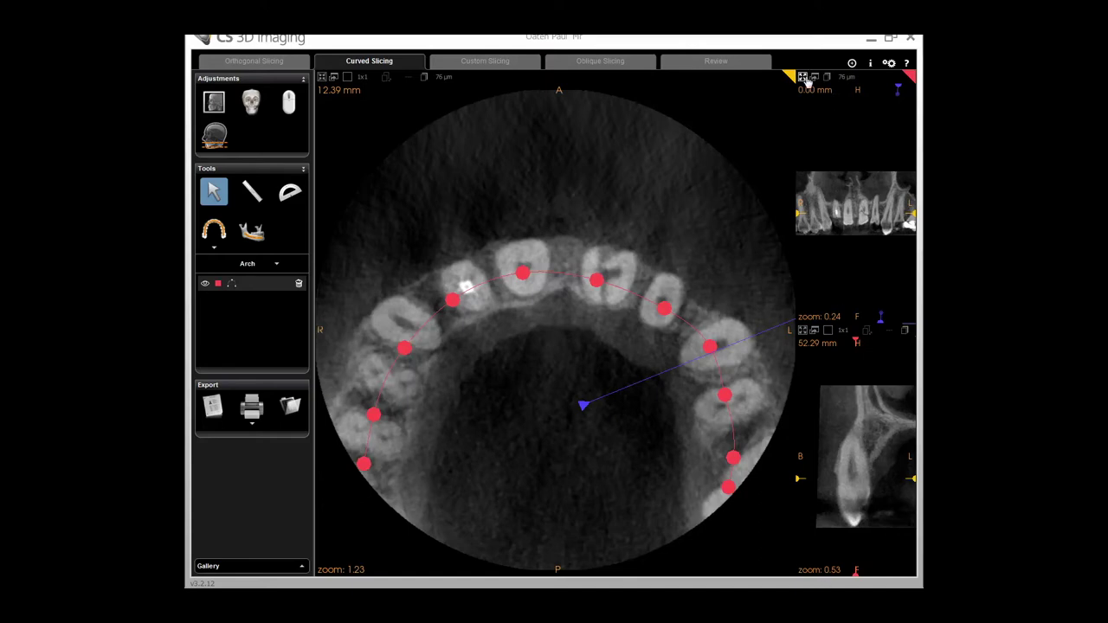
left_click(804, 78)
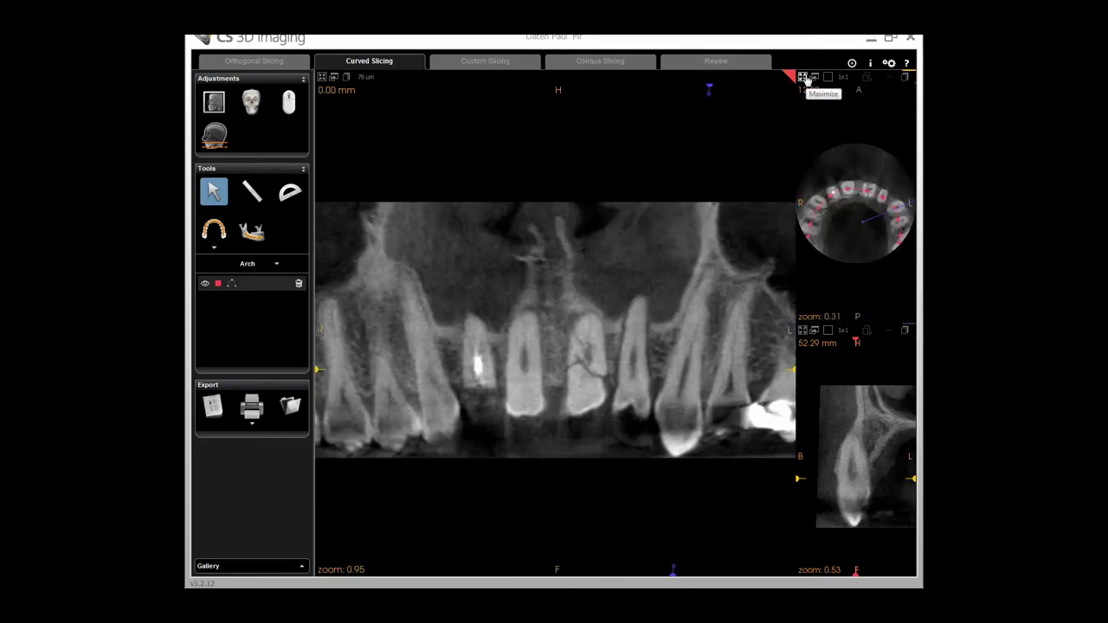
Step: Set the panoramic integration to 10.0 mm, then maximize the axial arch view again
left_click(364, 77)
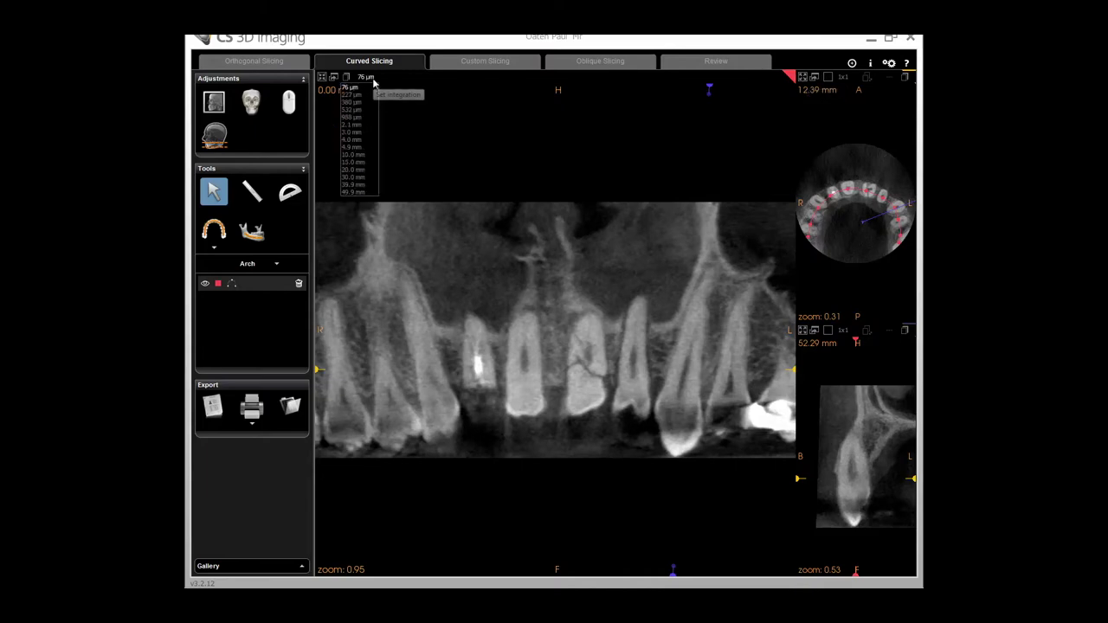
left_click(364, 155)
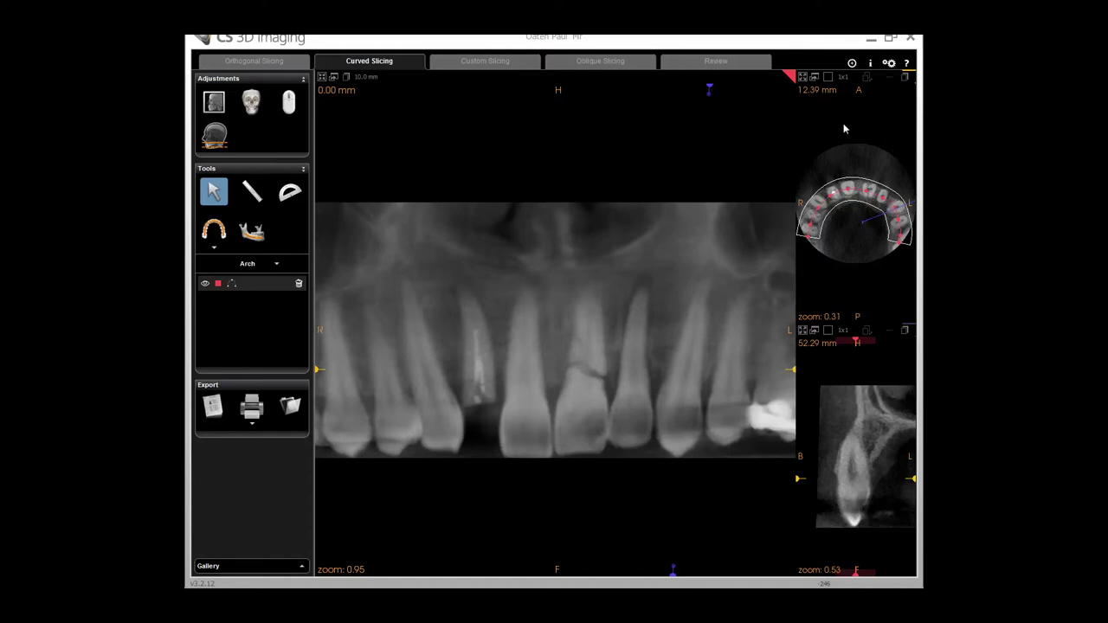
left_click(803, 79)
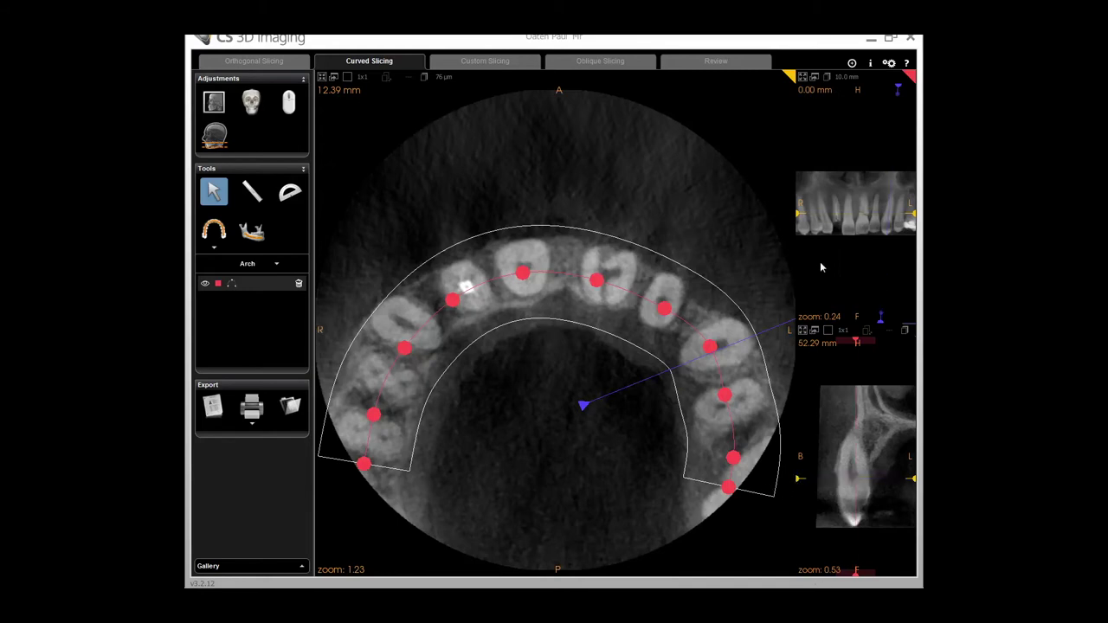
Step: Reset the panoramic slab thickness to 76 µm and raise the axial slice level
left_click(845, 76)
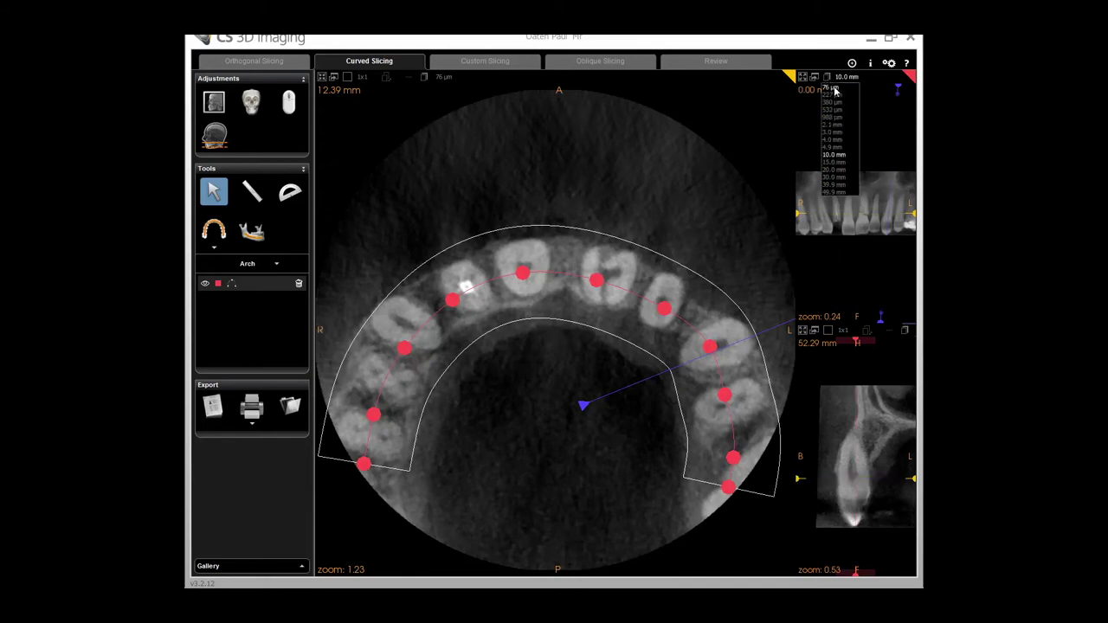
left_click(835, 92)
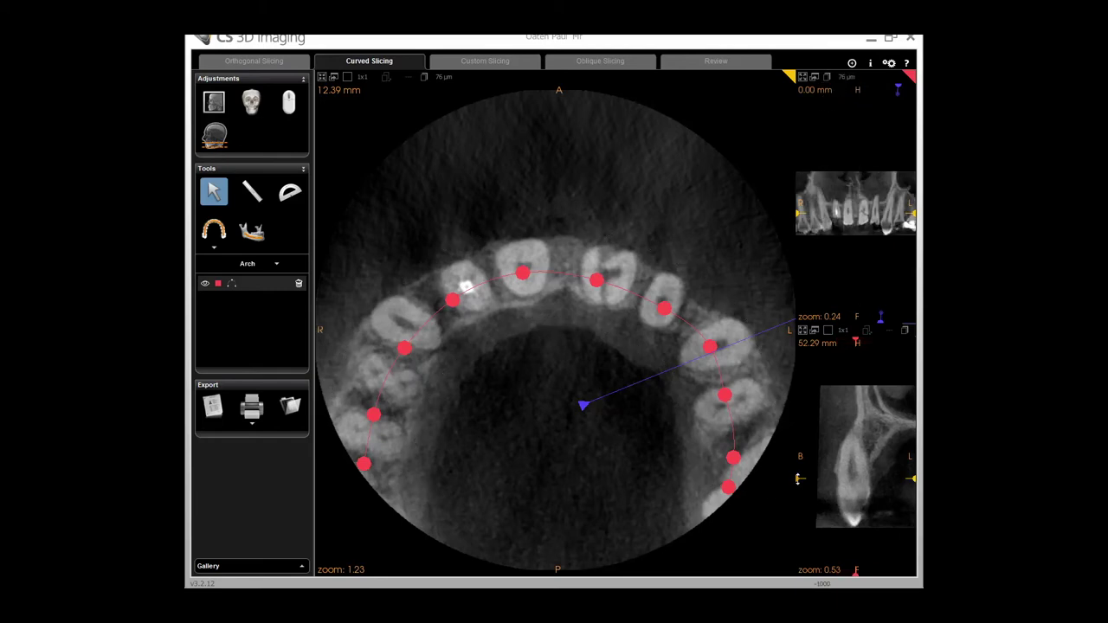
left_click_drag(798, 477, 798, 463)
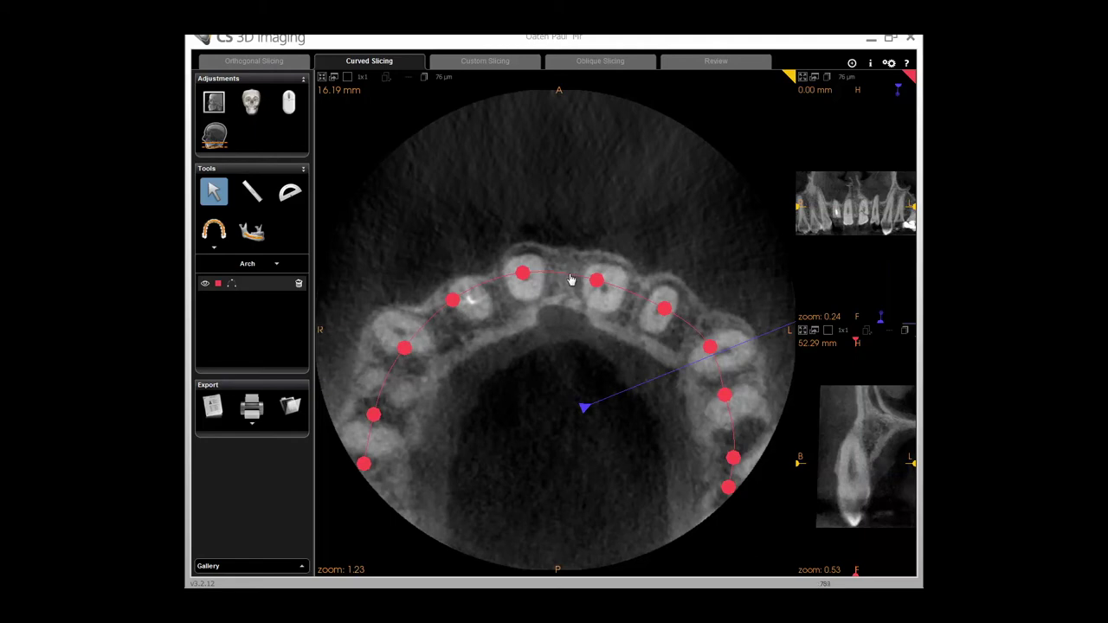
Step: Shift the traced arch toward the palate, refine the axial level, and switch to Custom Slicing
left_click_drag(570, 279, 568, 337)
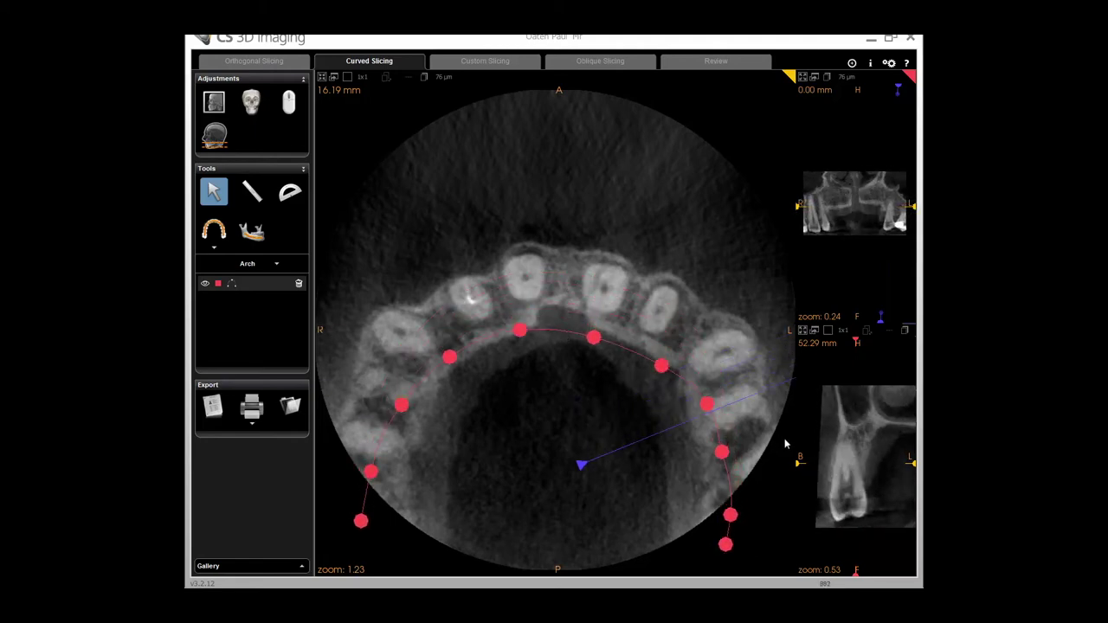
left_click_drag(798, 463, 803, 465)
scroll(618, 376, "down", 5)
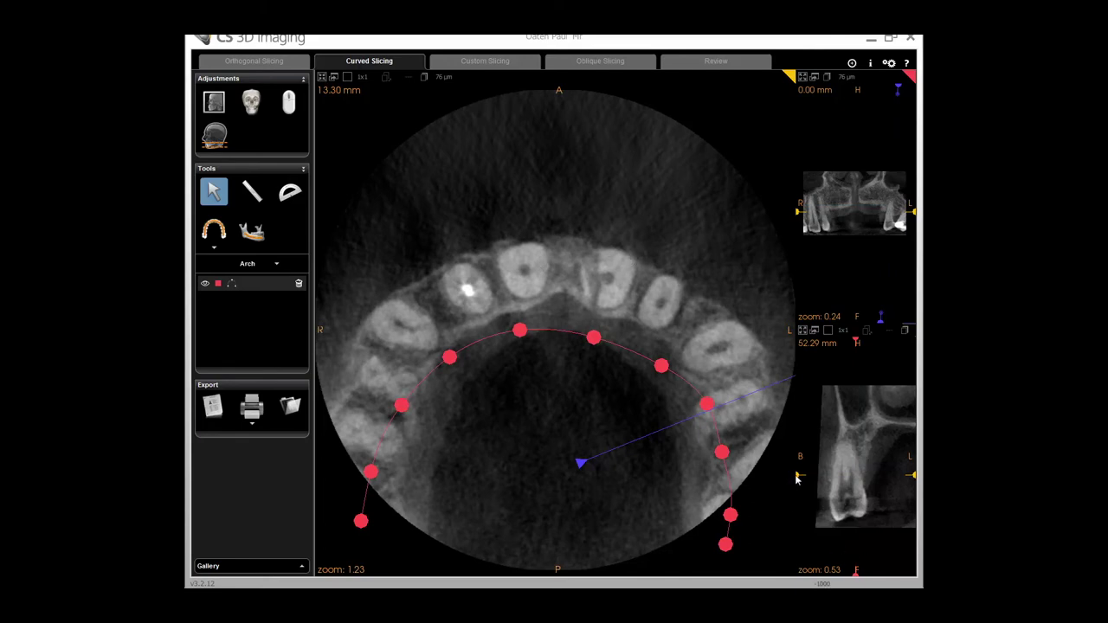
left_click_drag(798, 471, 806, 478)
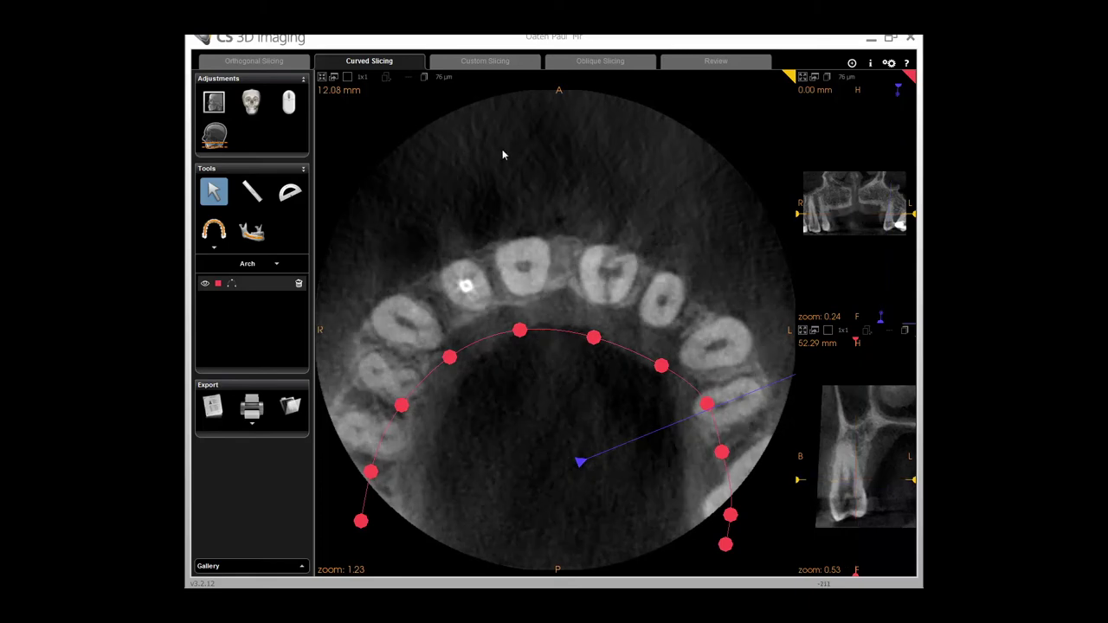
left_click(491, 62)
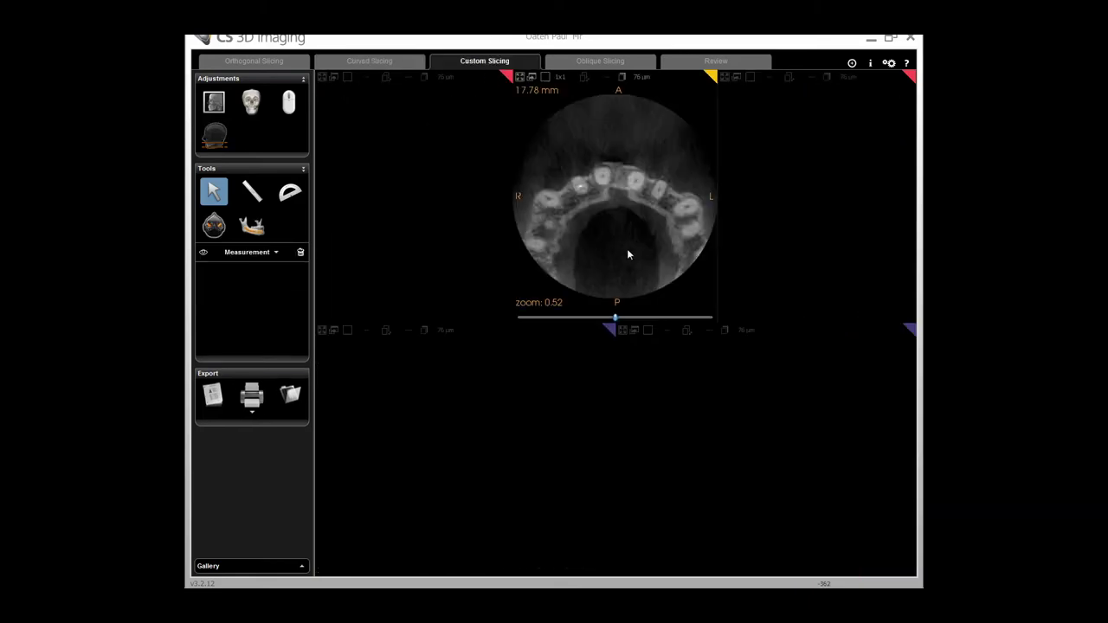
Step: Lower the custom axial slice to 6.08 mm and switch to the Oblique Slicing layout
left_click_drag(615, 320, 642, 313)
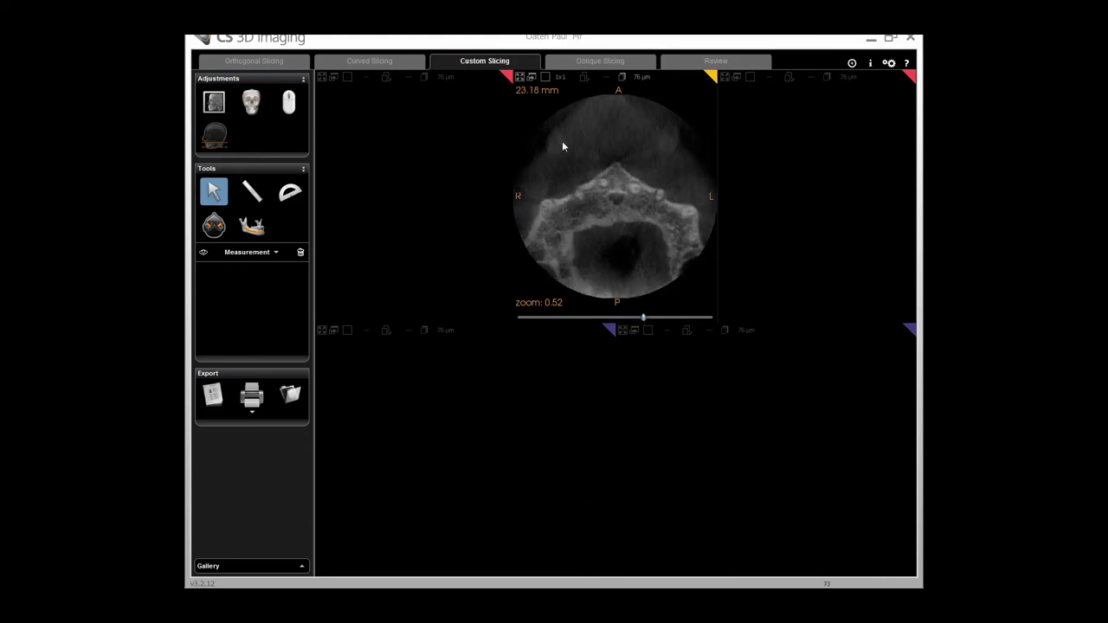
left_click(577, 62)
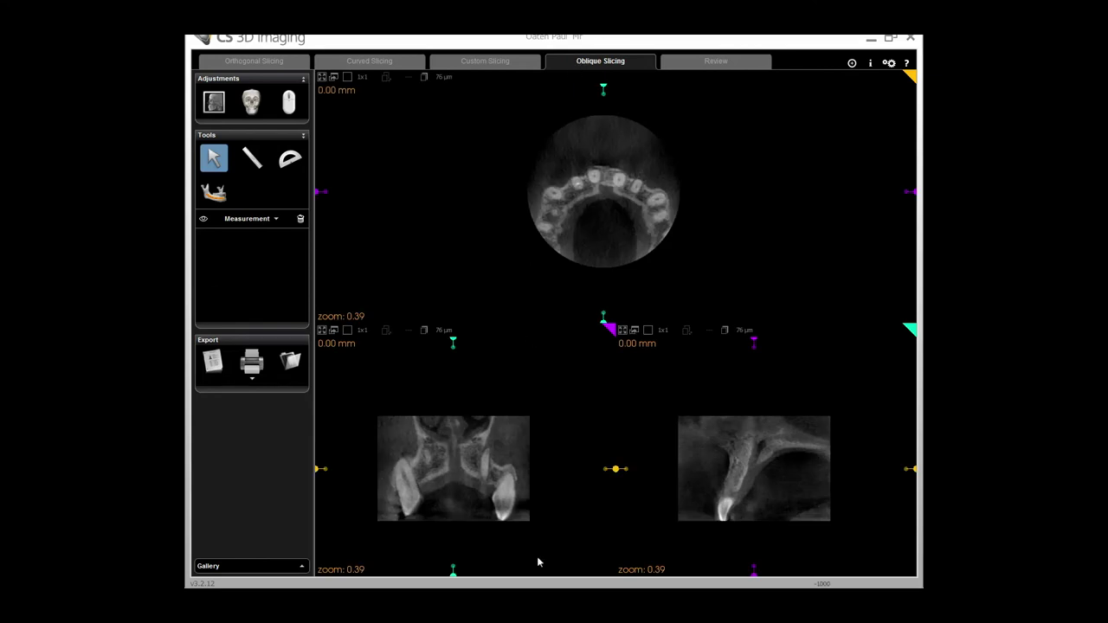
Step: Move the coronal oblique slice back to 12.99 mm, then go to the Review area
left_click_drag(755, 342, 791, 330)
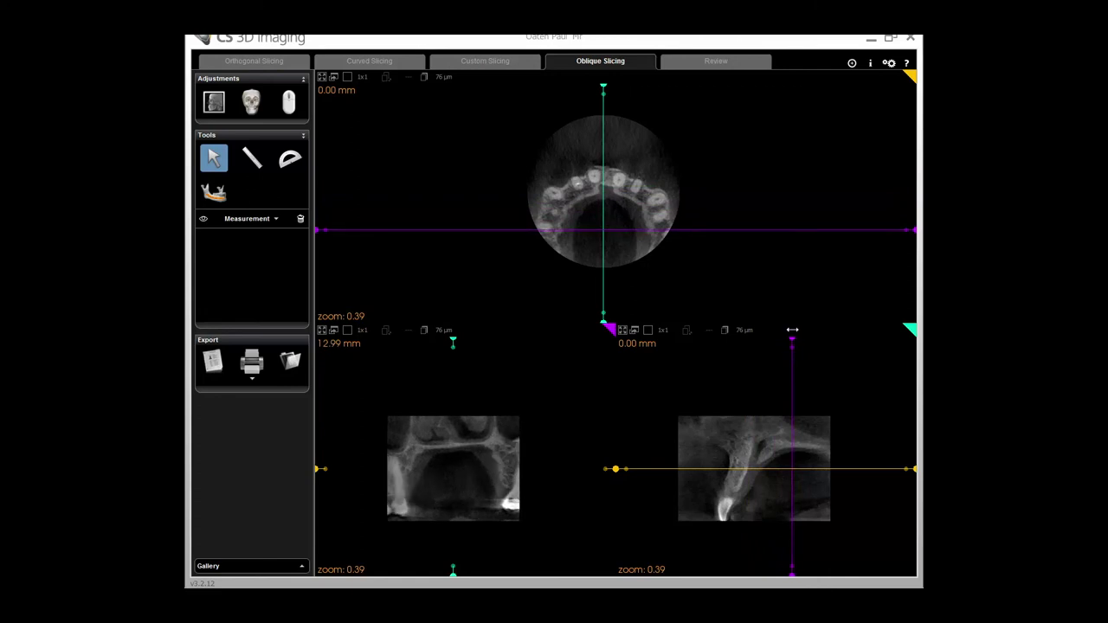
left_click(699, 62)
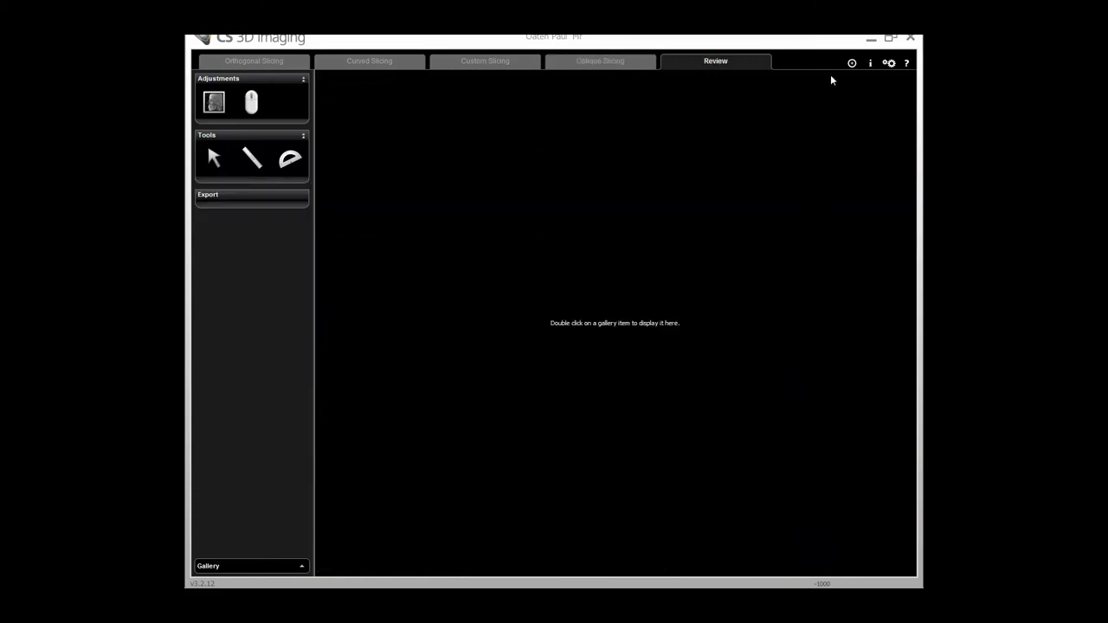